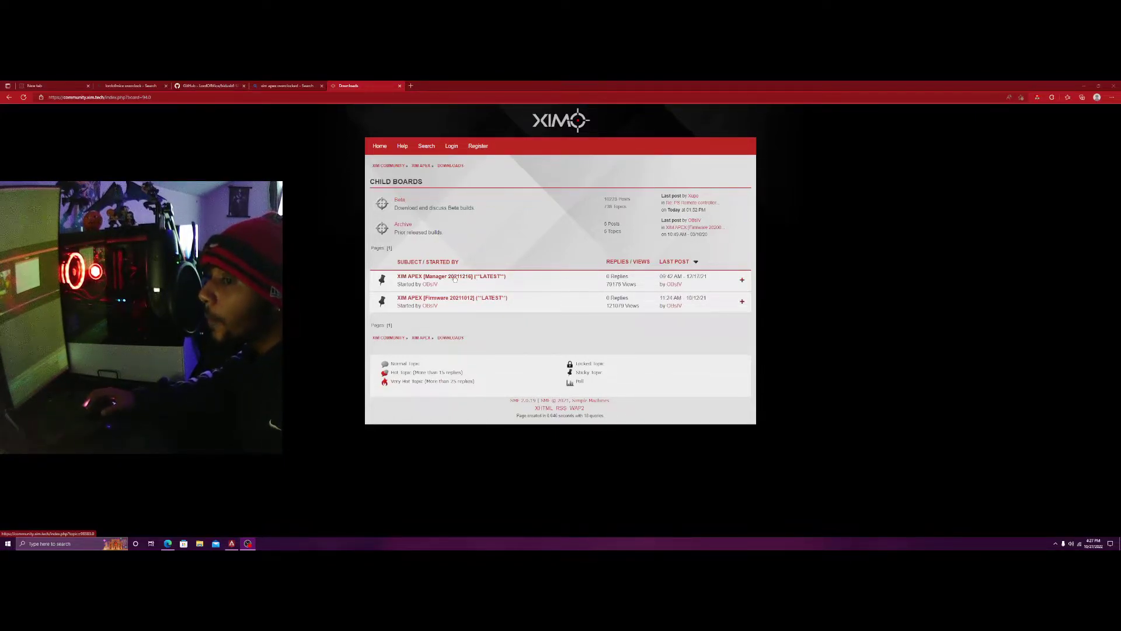
Download XIM APEX Manager 20211216 for PC from the latest Manager release topic
click(454, 278)
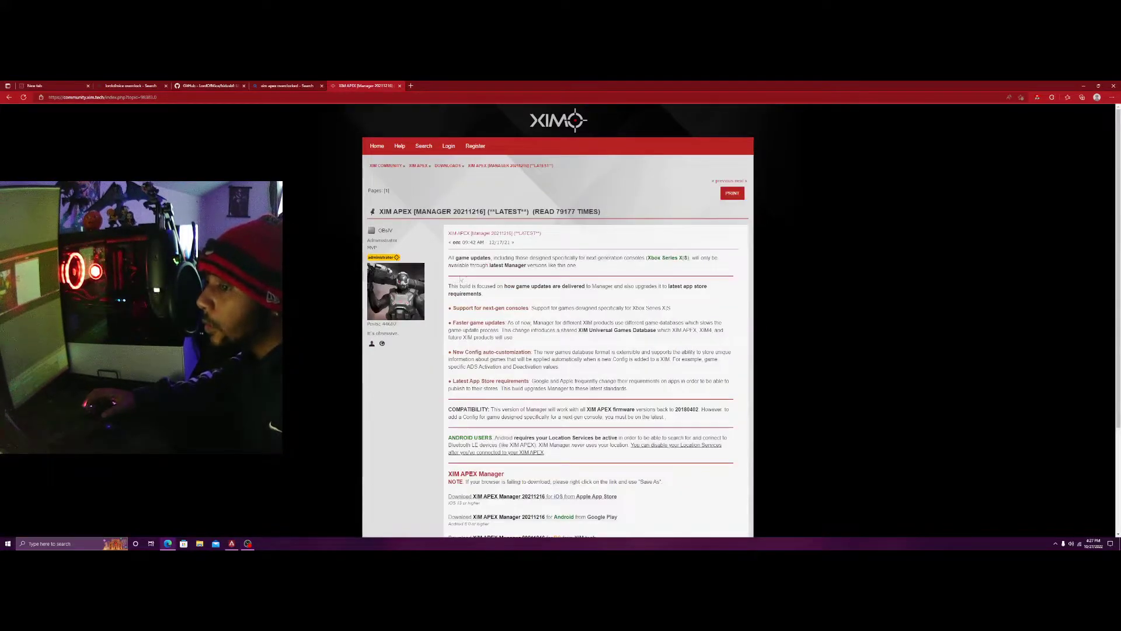
scroll(461, 280, down, 3)
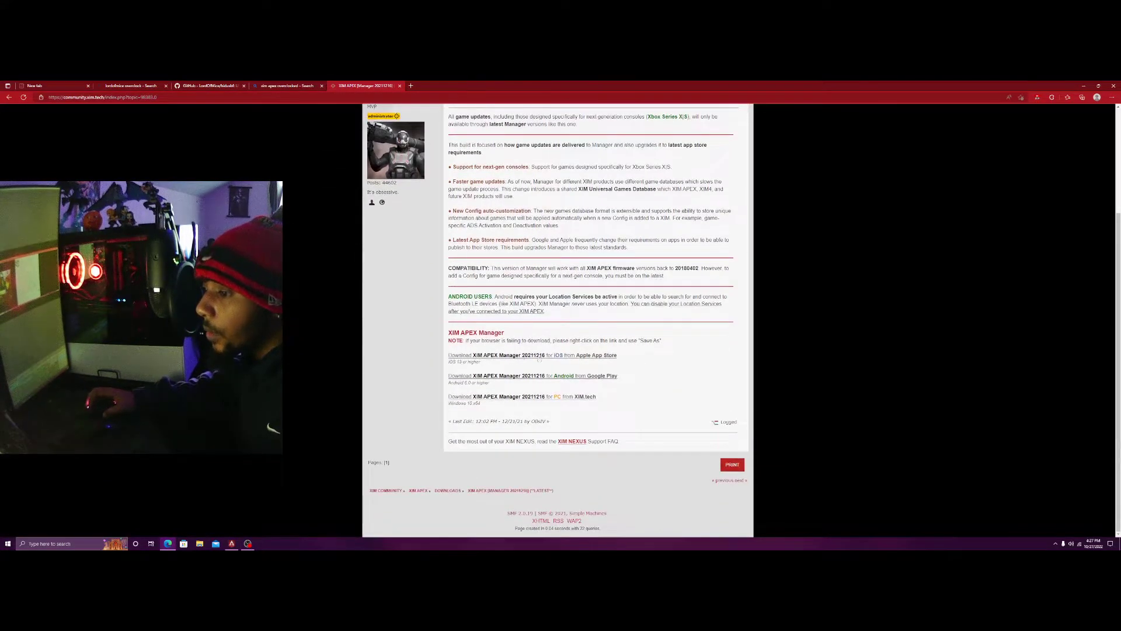
click(500, 400)
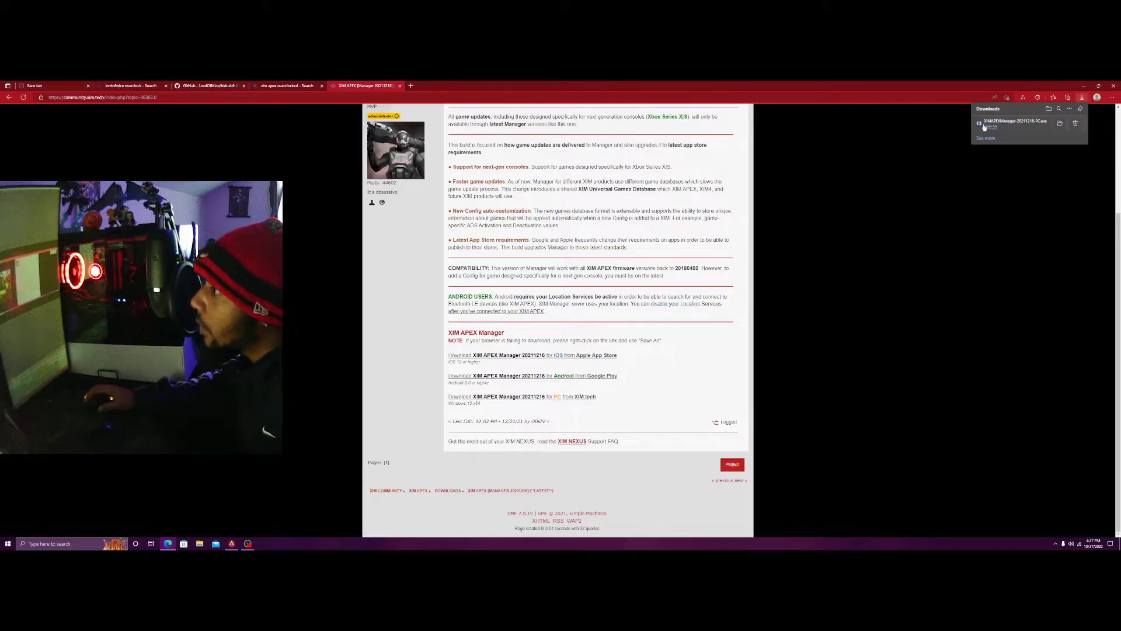
Install XIM APEX Manager with the default components and launch it when setup finishes
click(1082, 88)
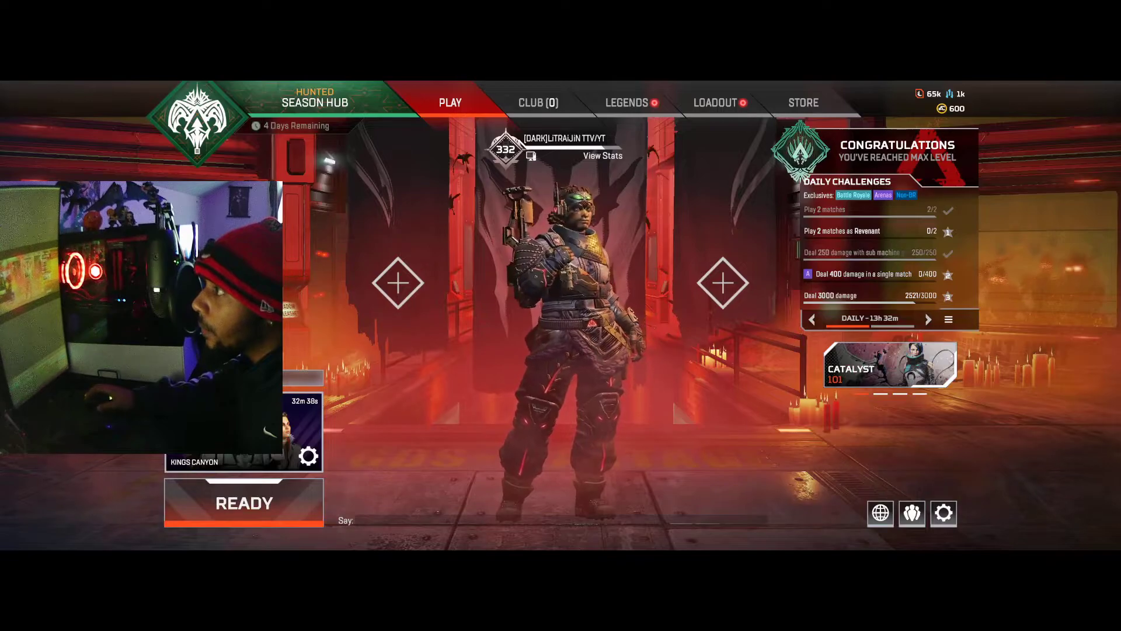
key(alt+Tab)
click(595, 364)
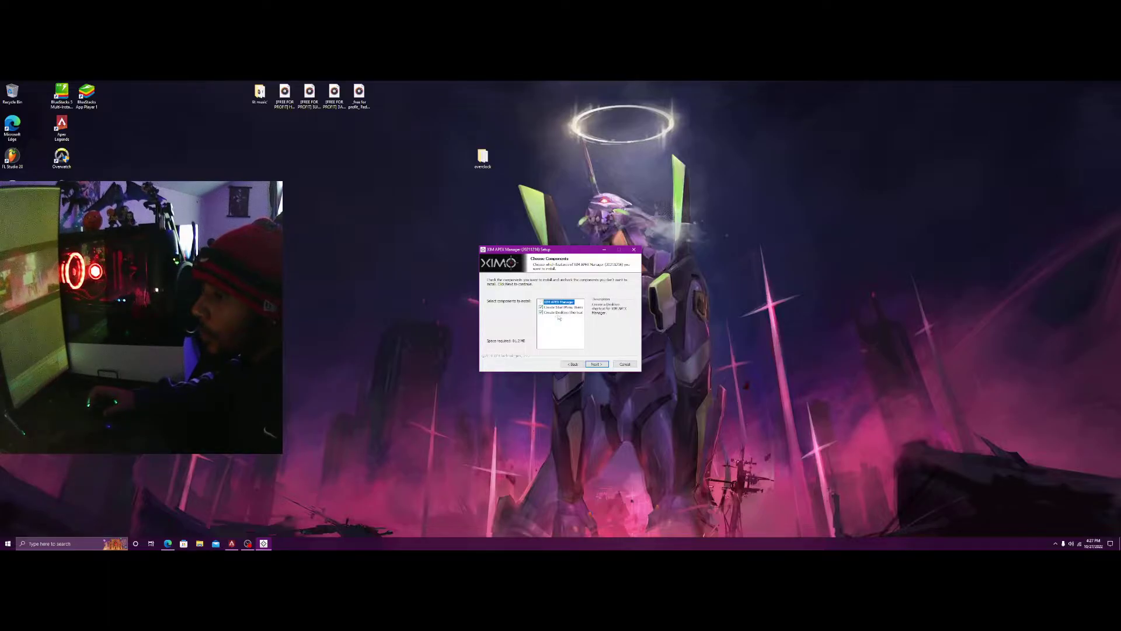
click(600, 368)
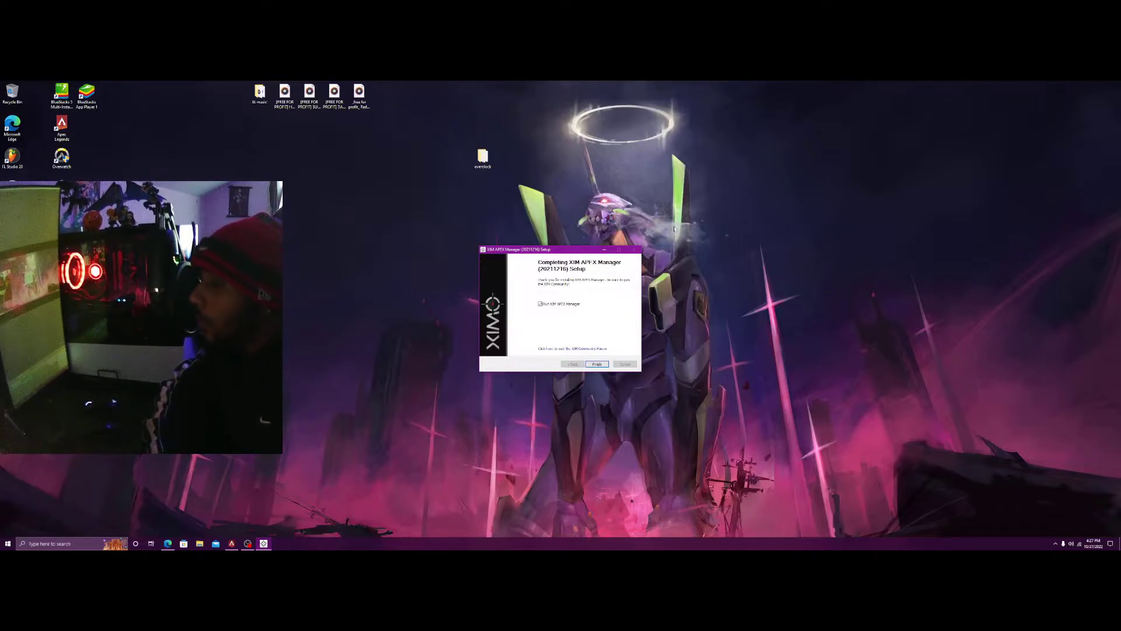
click(603, 365)
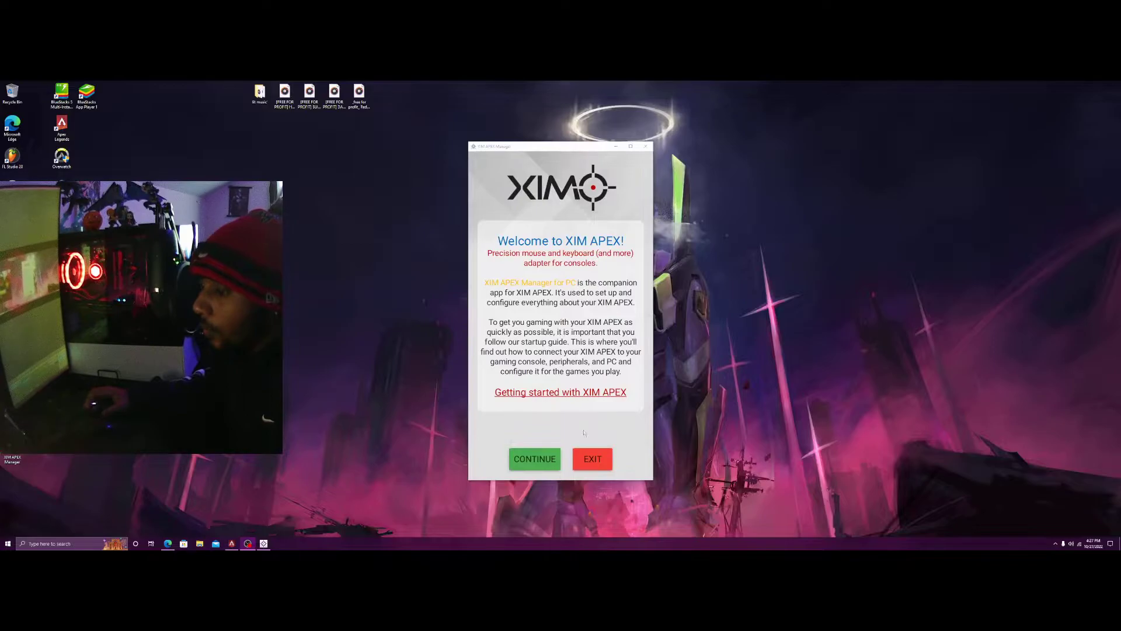
Continue past the welcome page and download the latest game support update
click(544, 460)
click(544, 462)
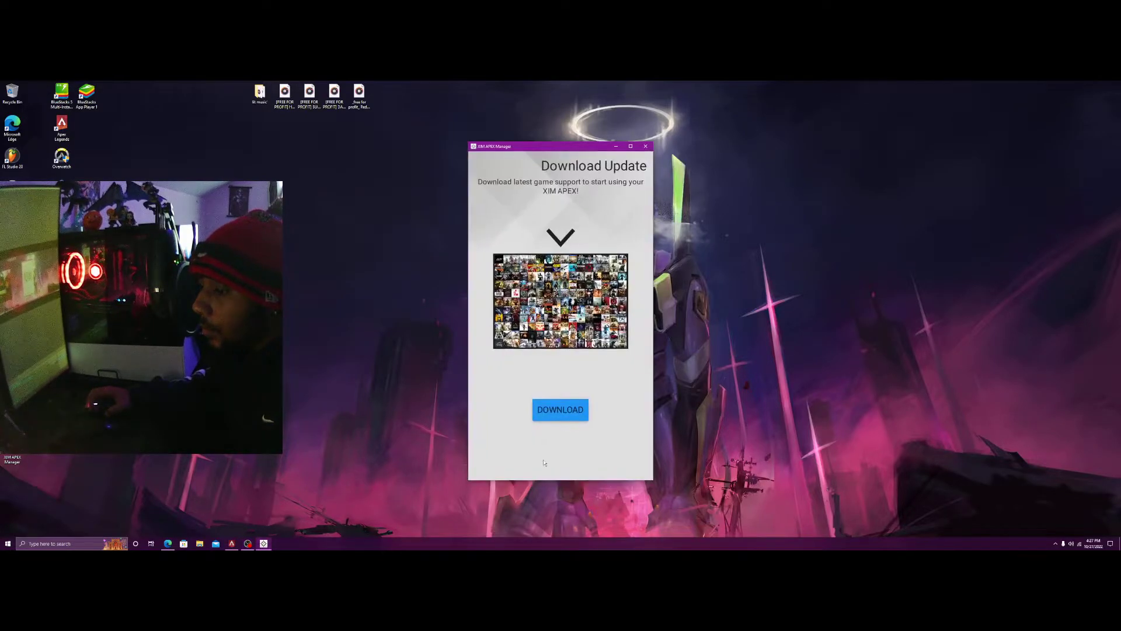
click(558, 417)
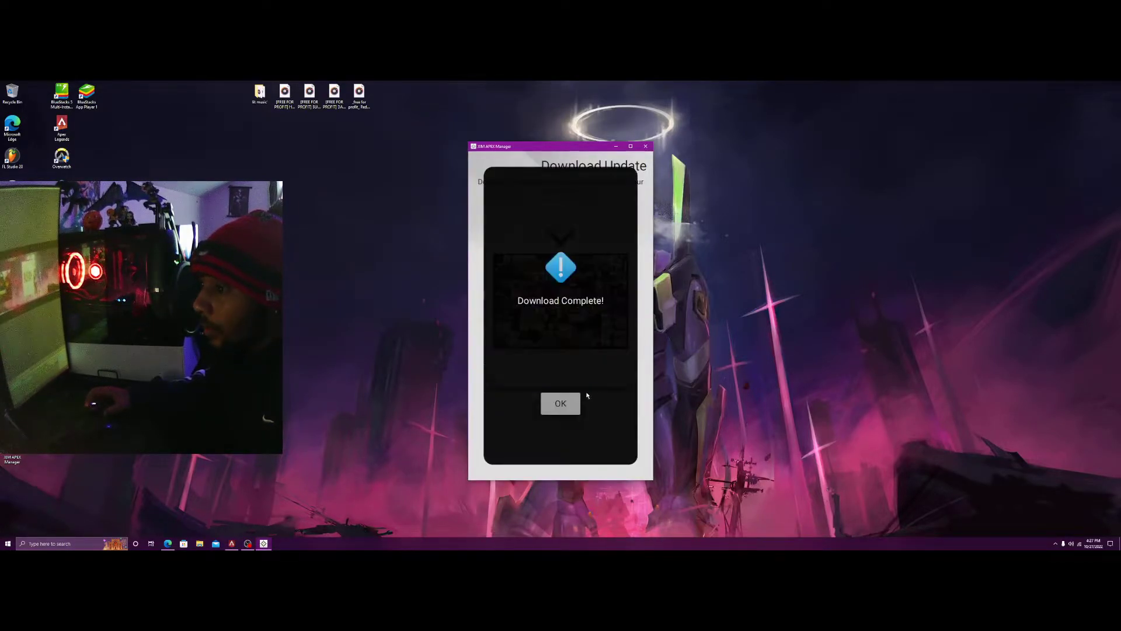
click(561, 400)
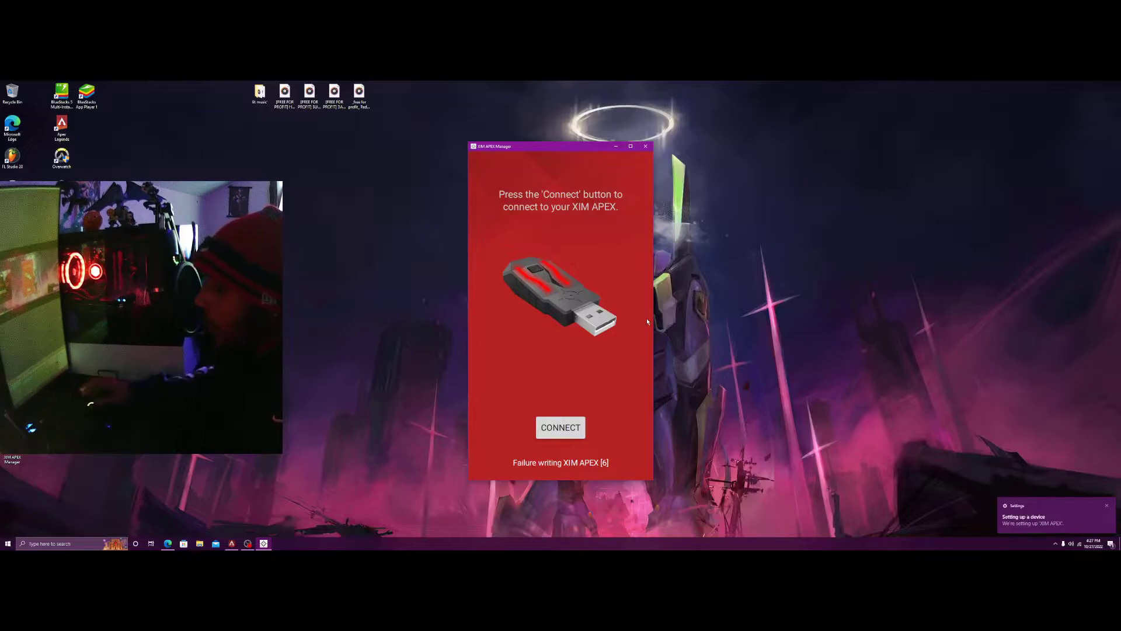
Connect to the XIM APEX and view the identity settings of the "Apex Legends v2 alc pc" config
click(579, 427)
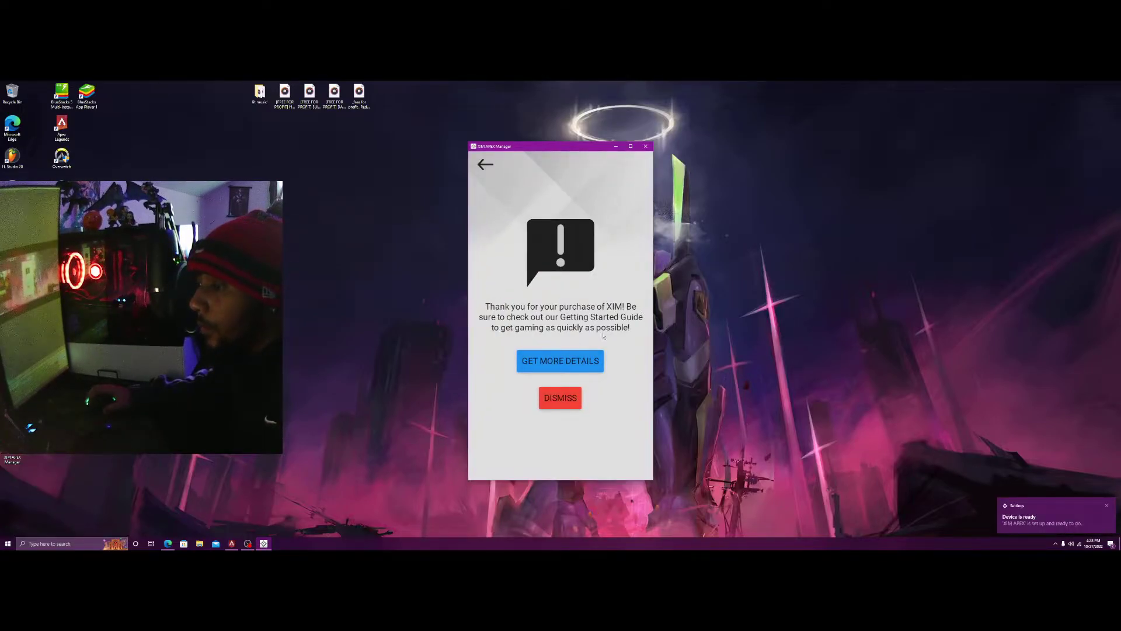
click(560, 403)
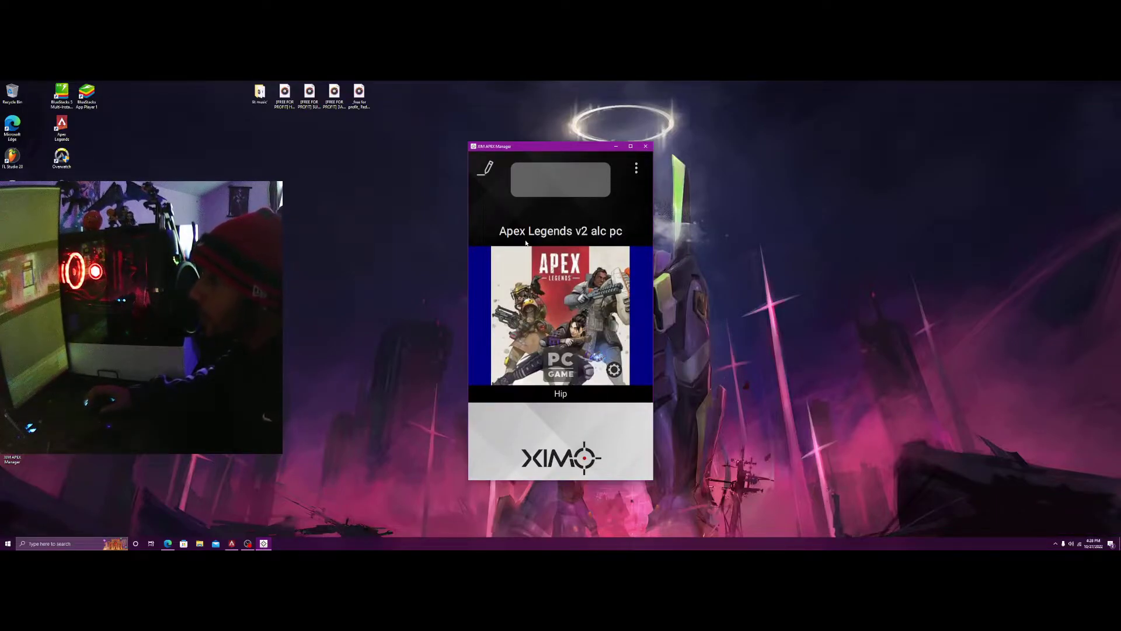
click(487, 171)
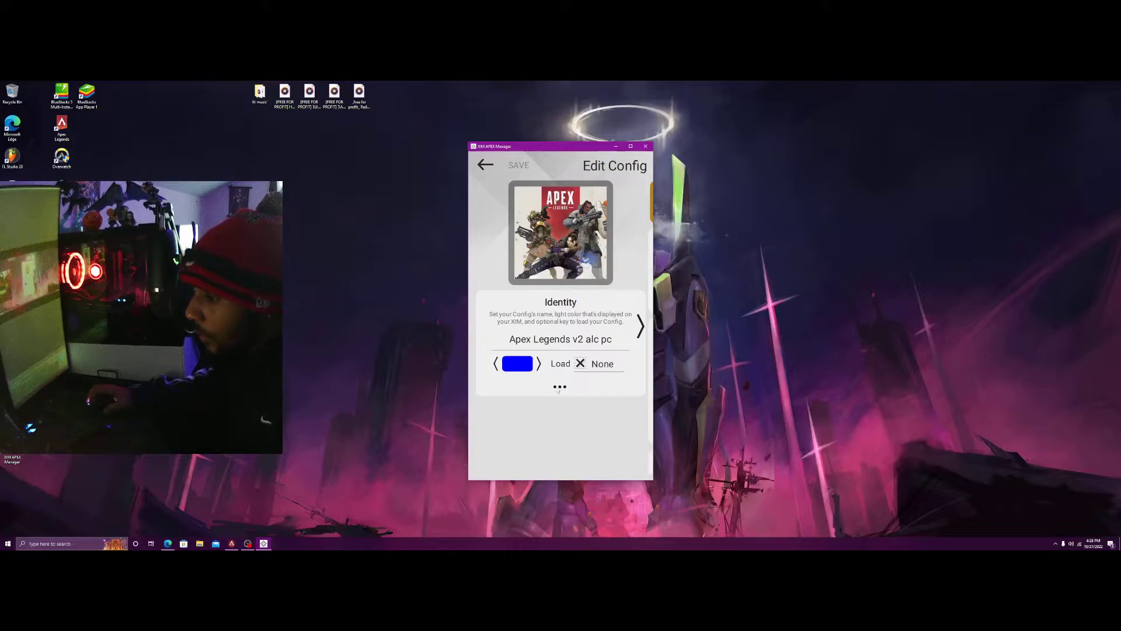
click(483, 166)
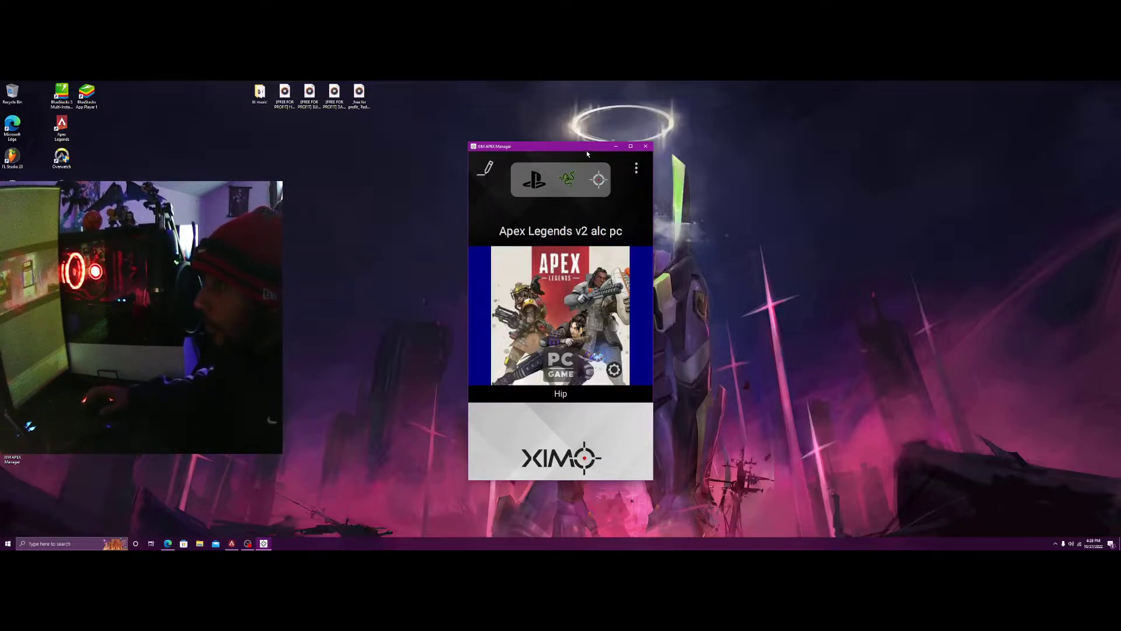
Stretch the manager window to the full screen height and reconnect to the XIM APEX
click(630, 146)
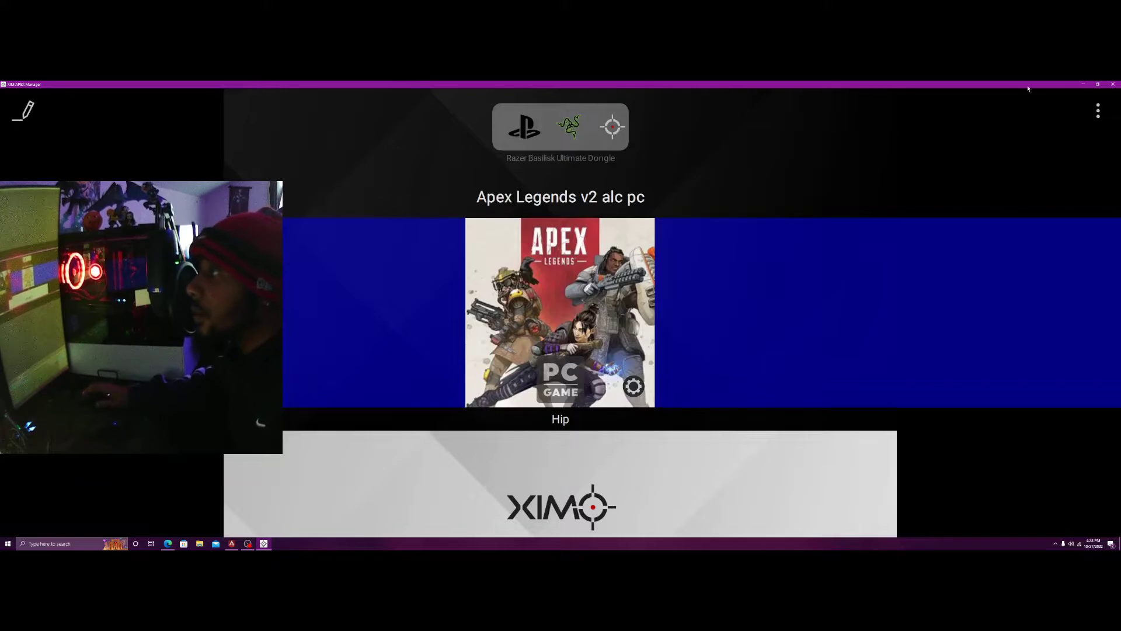
click(1097, 84)
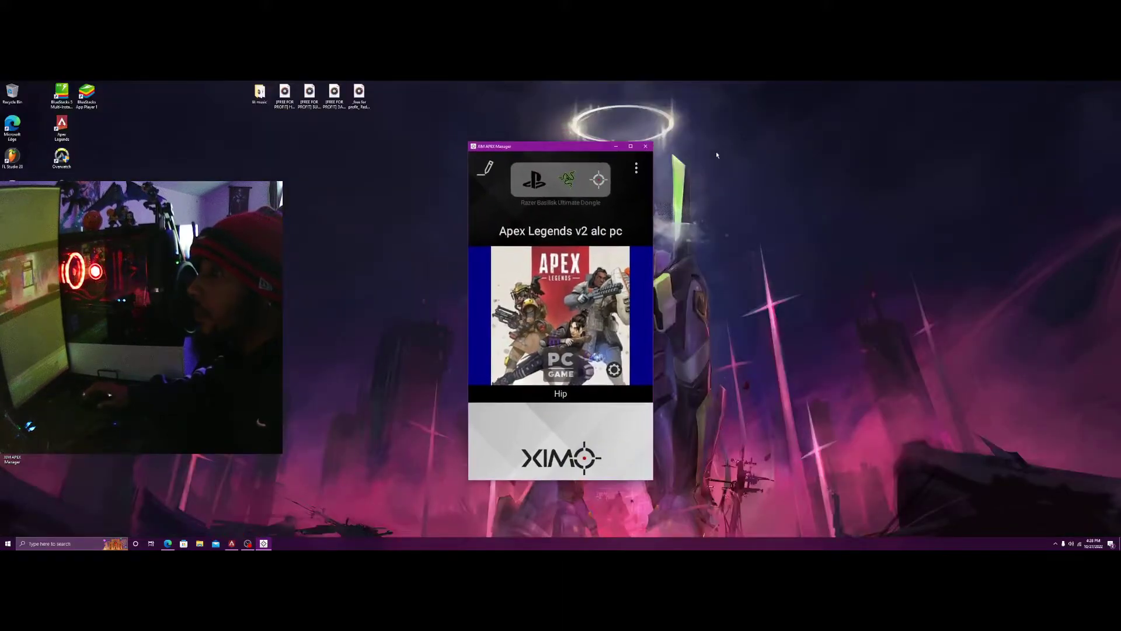
double_click(593, 137)
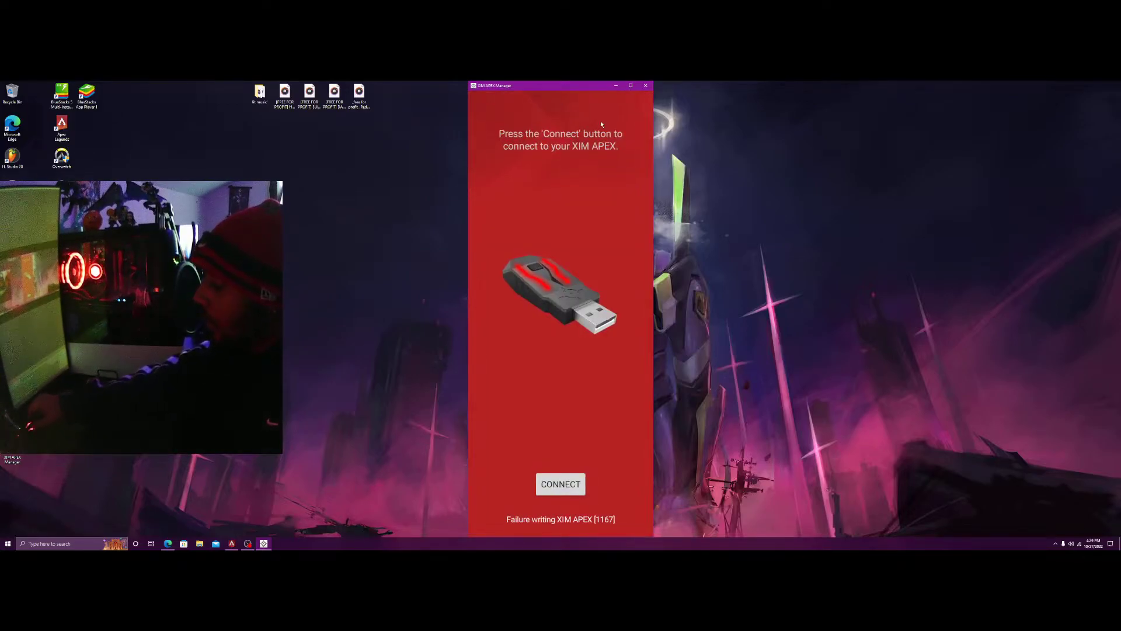
click(555, 484)
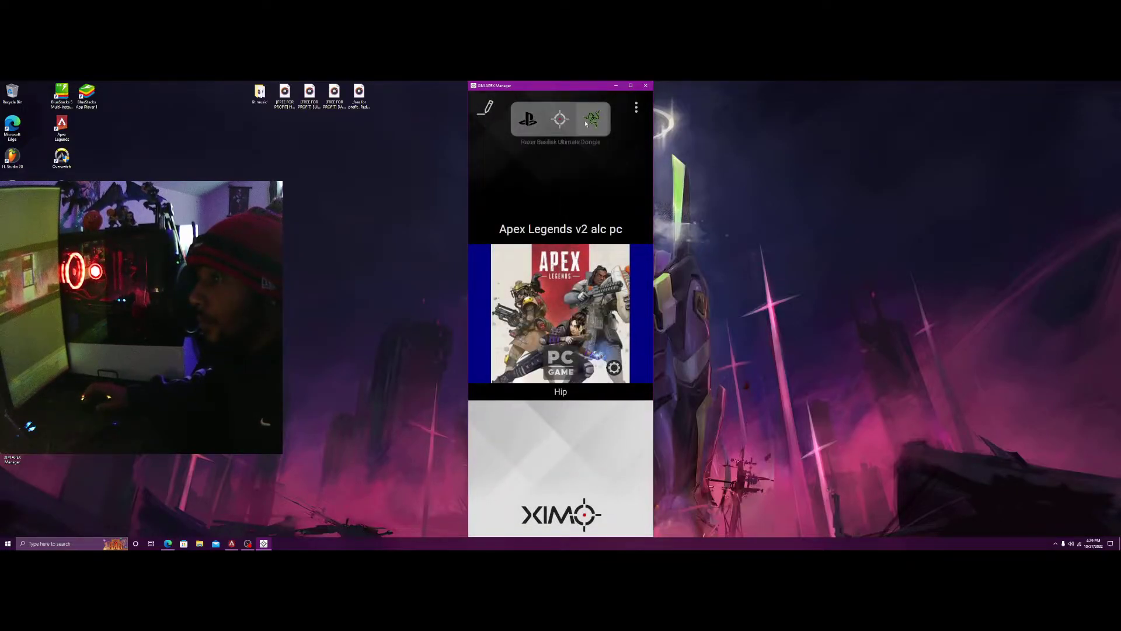
Examine the Global Settings in a maximized window, especially the response rate, and return to the main page
click(636, 107)
click(596, 154)
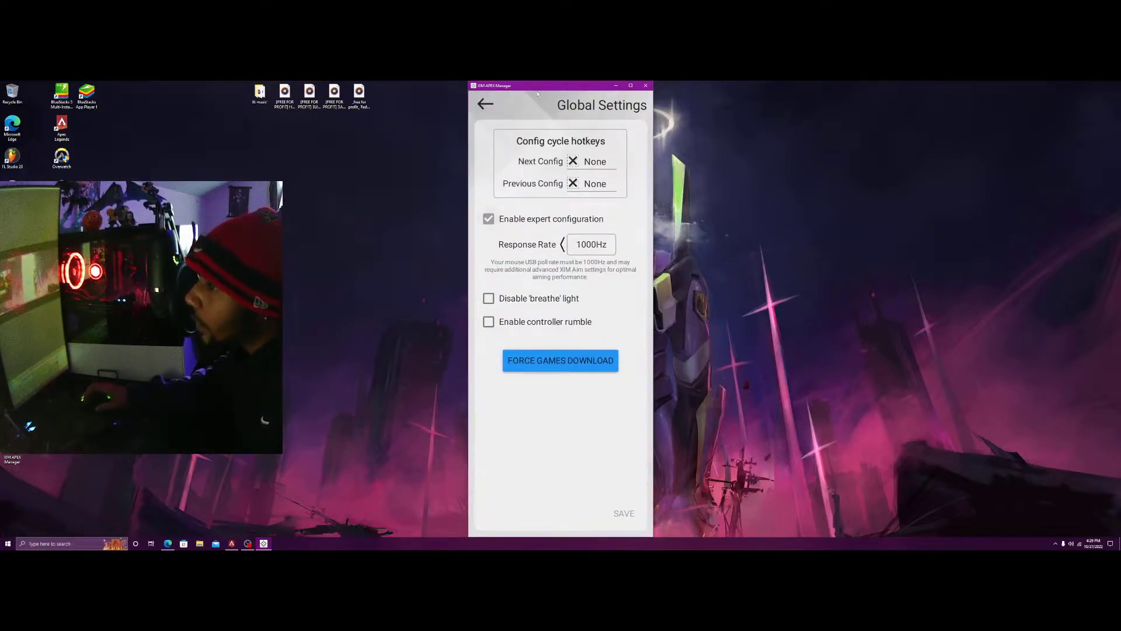
click(630, 86)
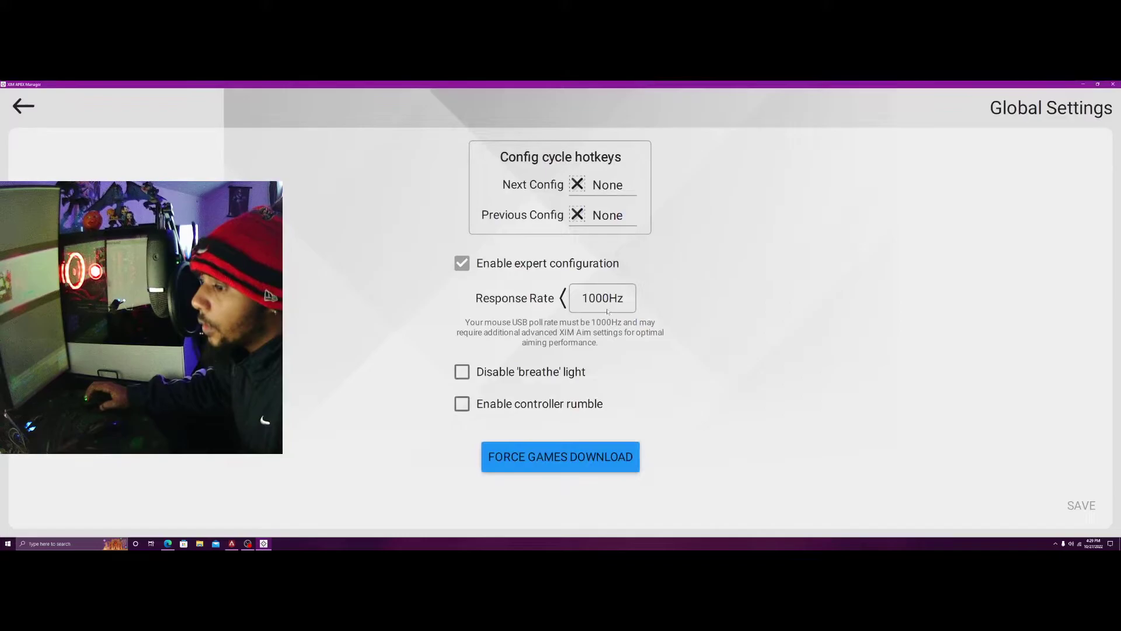
click(24, 105)
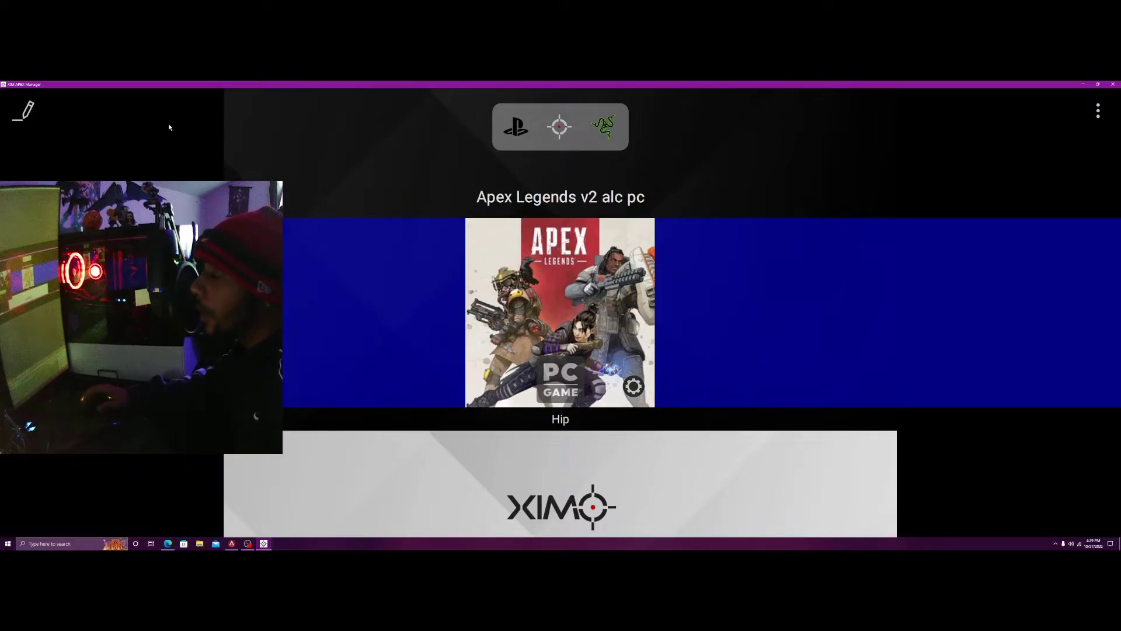
Check which devices are attached to the XIM APEX and the mouse's polling rate on the main page
click(603, 130)
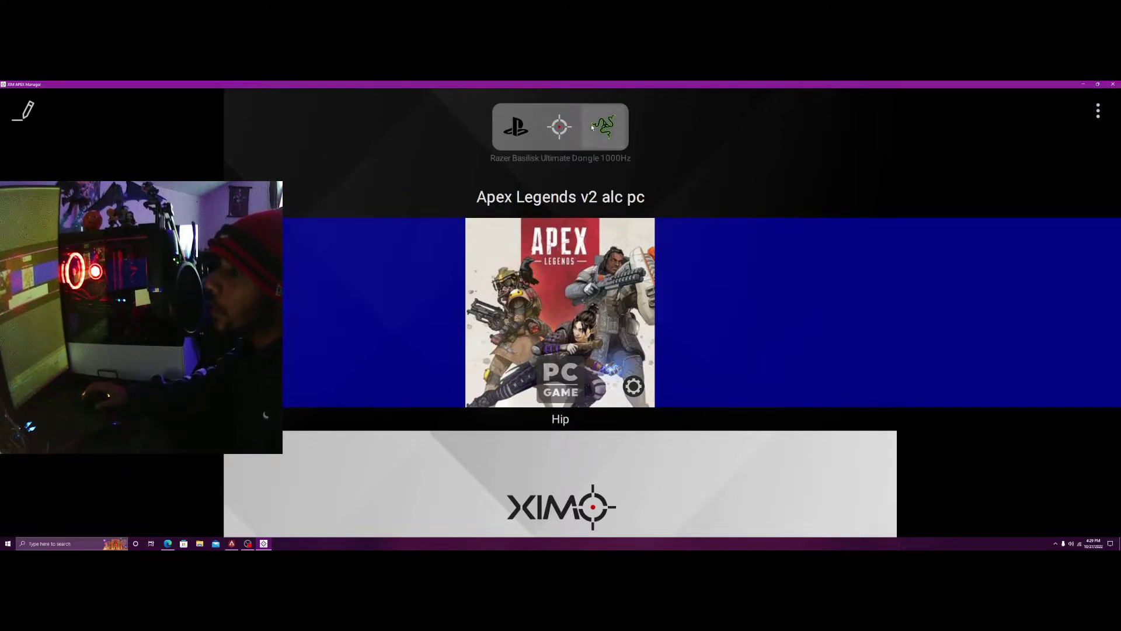
click(561, 131)
click(500, 131)
drag(587, 133, 542, 134)
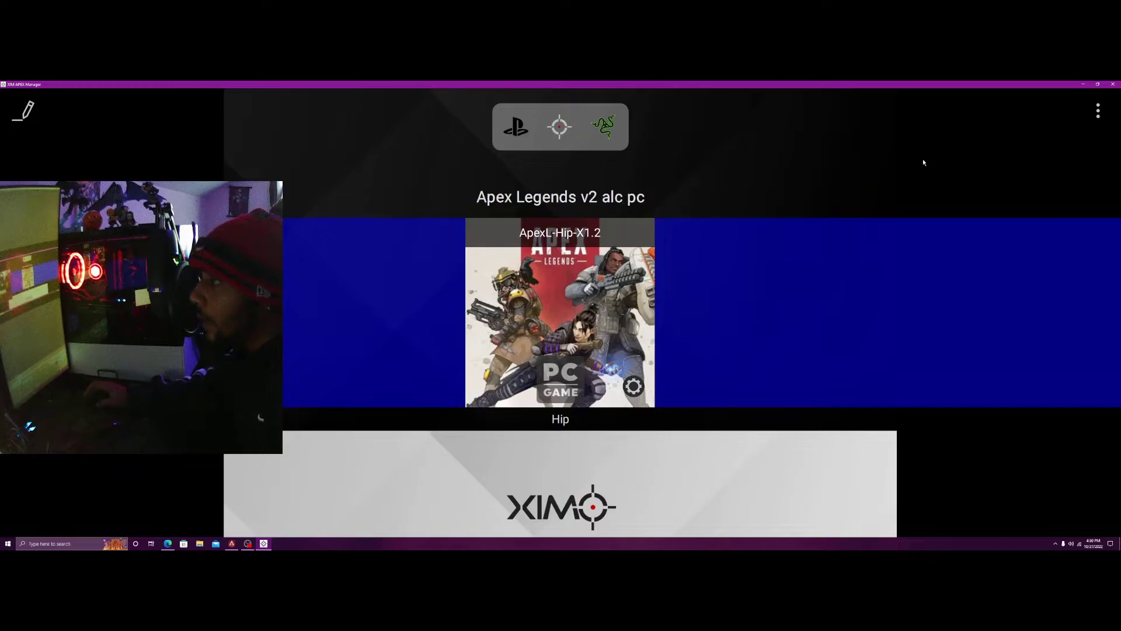
Search the game list for "apex" on the new config page and return without creating a config
click(1097, 110)
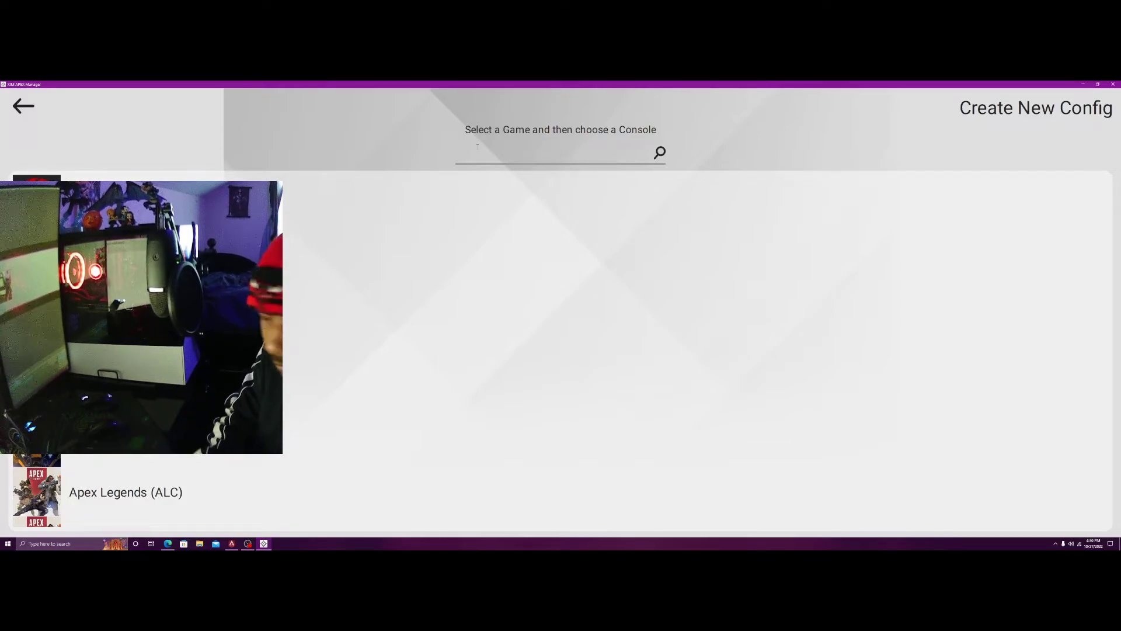
text(a)
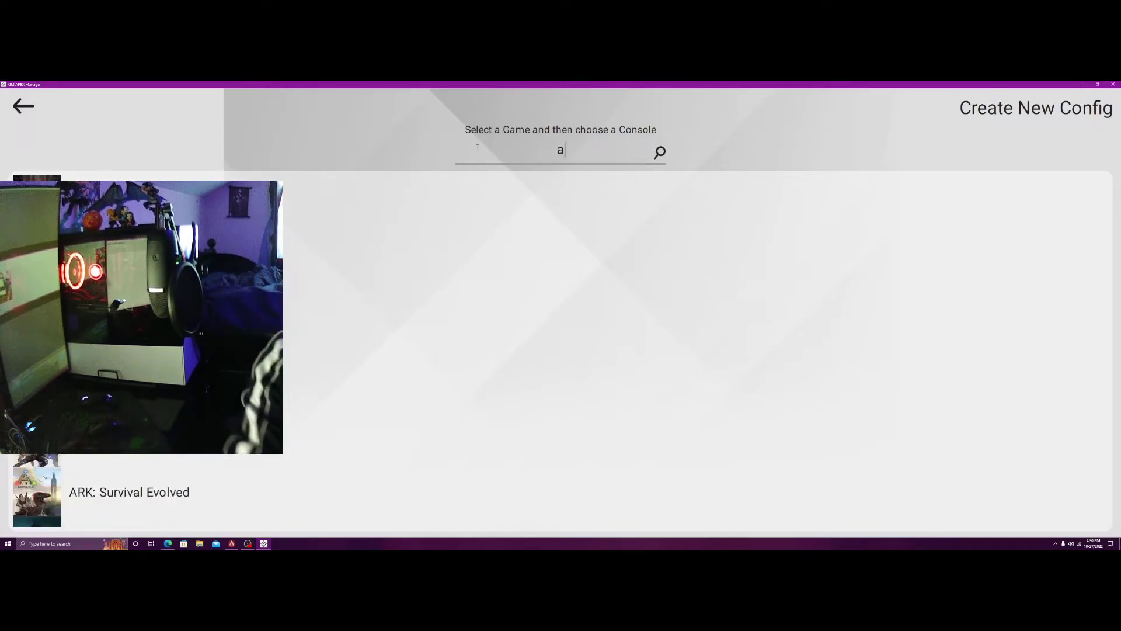
text(pex)
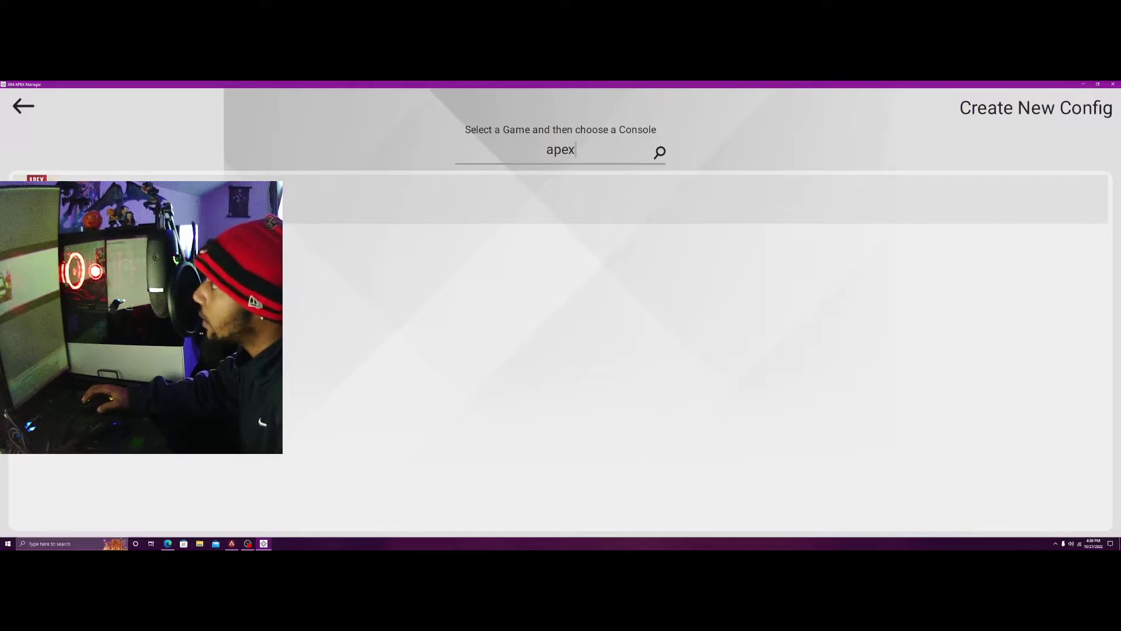
click(23, 106)
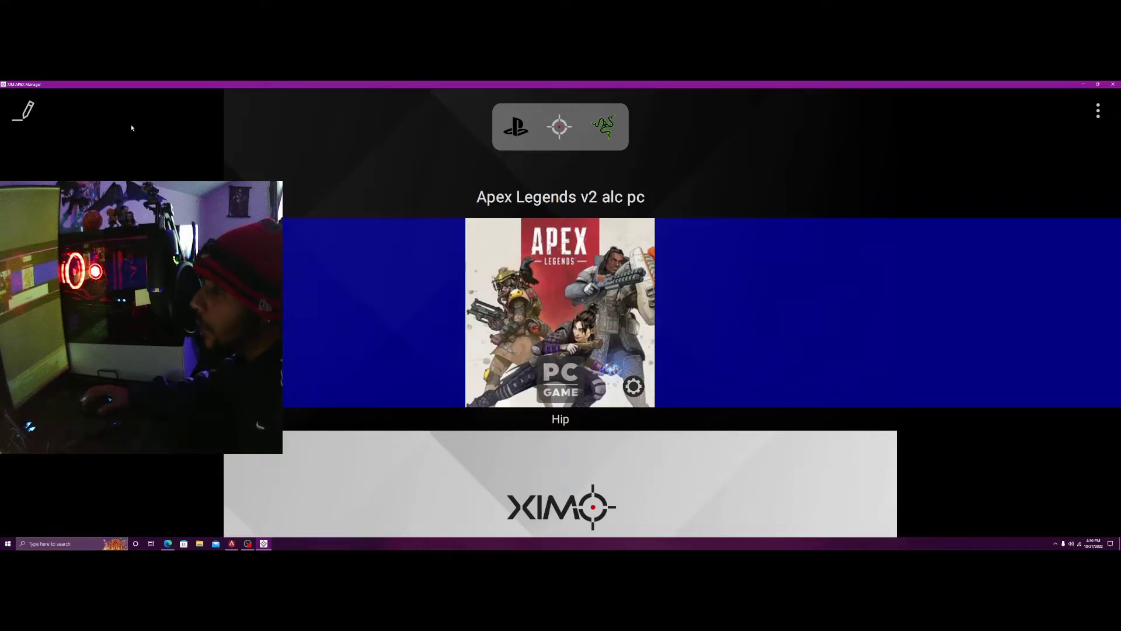
Review the Hip, Aim Down Sight and inventory settings of the "Apex Legends v2 alc pc" config
click(27, 109)
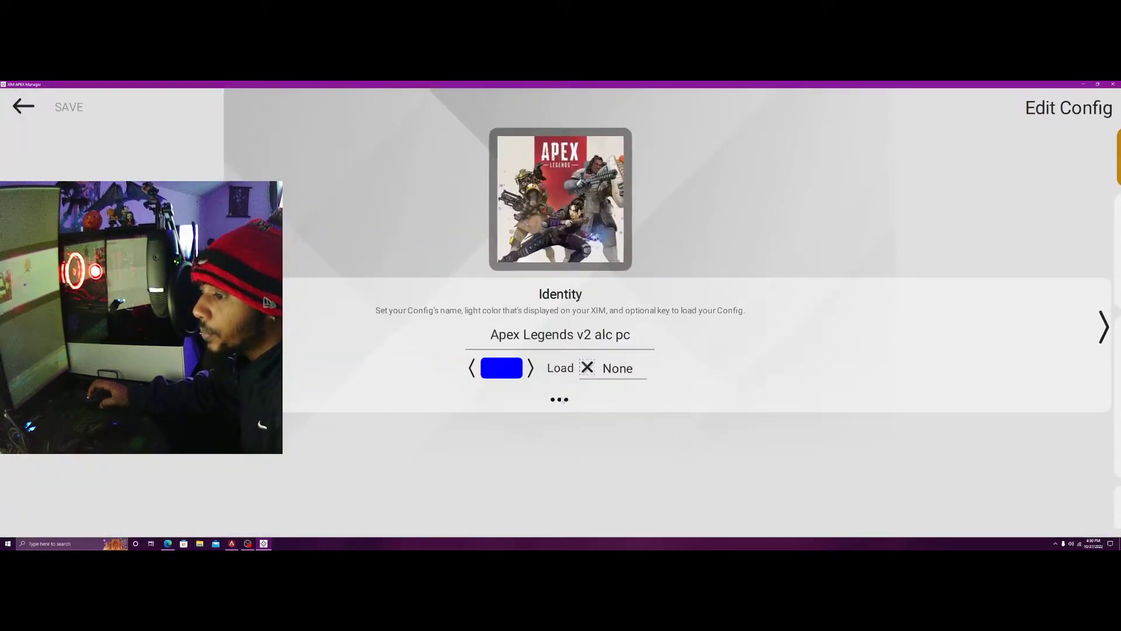
click(559, 400)
scroll(549, 279, down, 5)
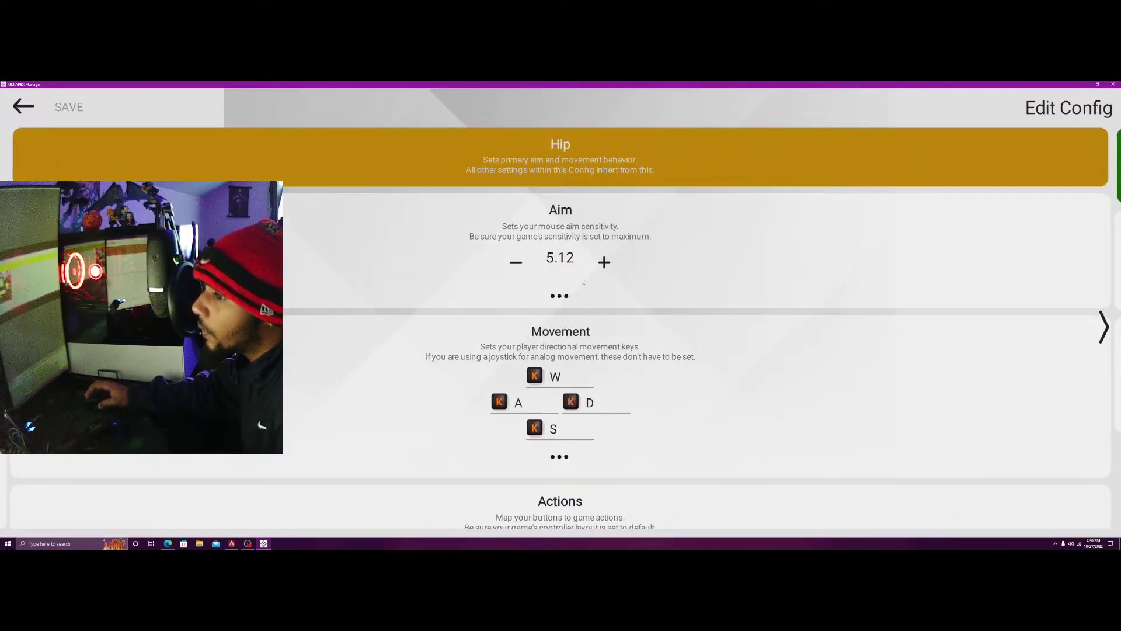
drag(634, 232, 467, 243)
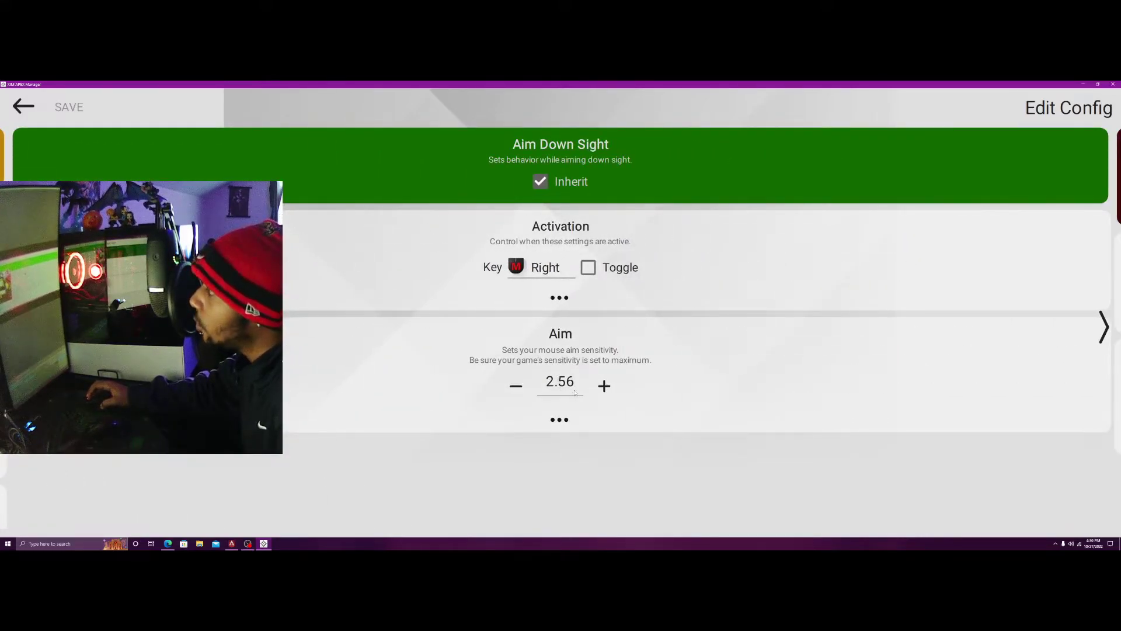
drag(600, 350, 485, 339)
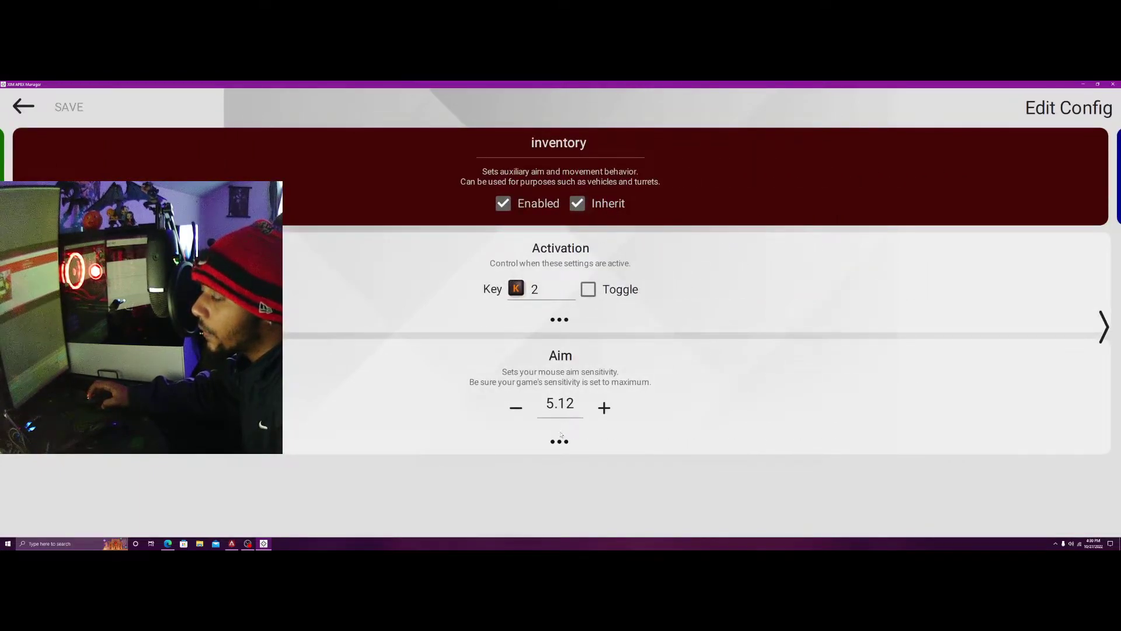
drag(411, 355, 660, 351)
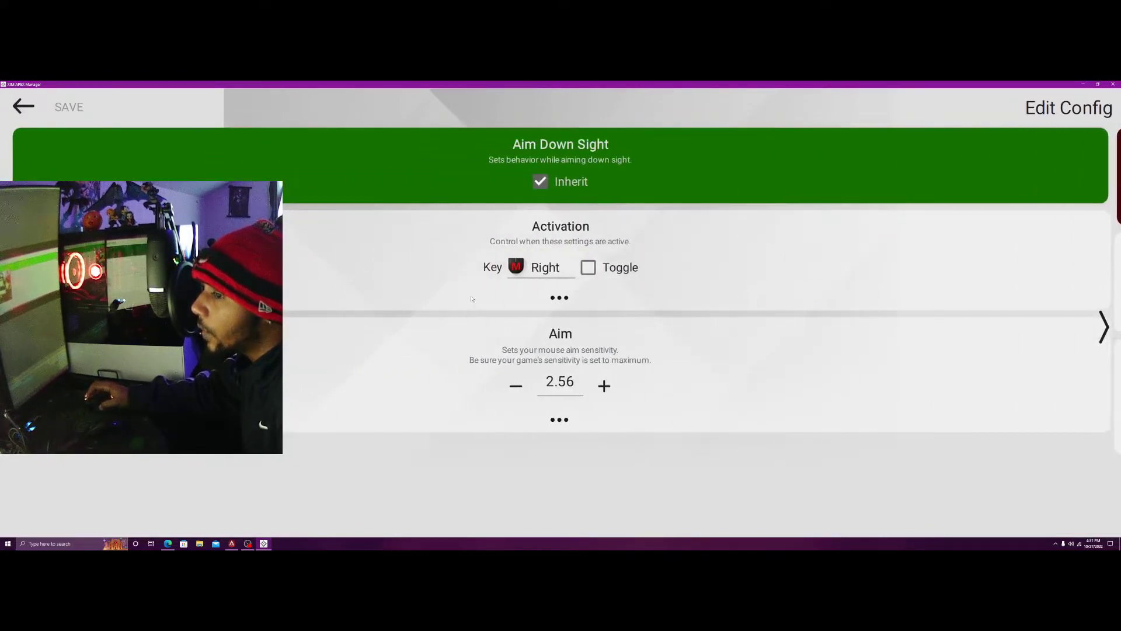
drag(468, 313, 608, 334)
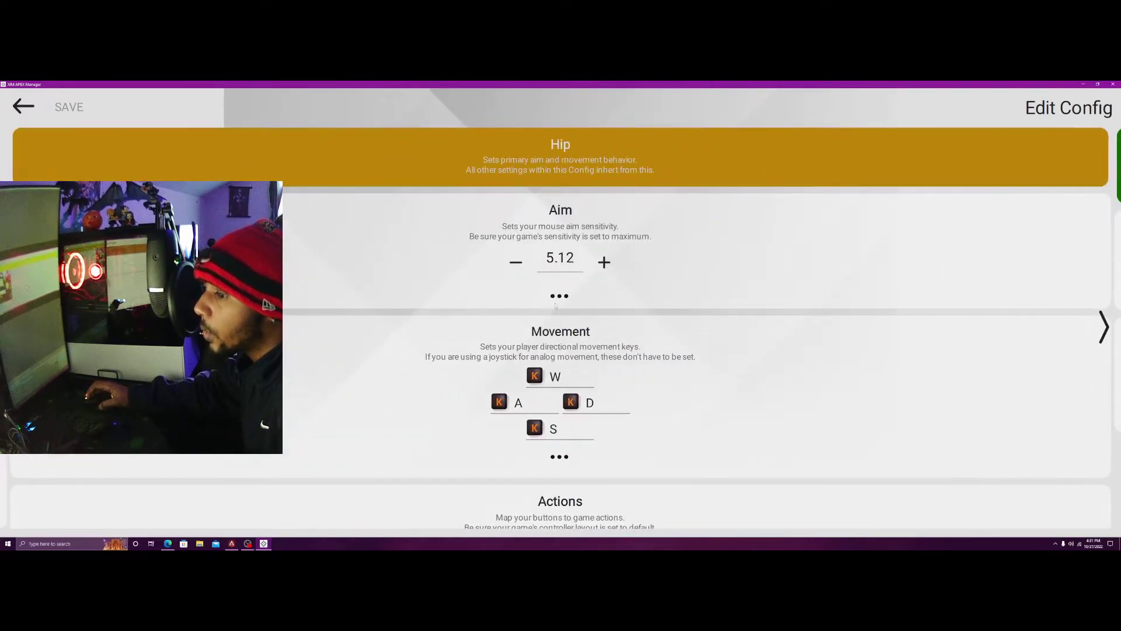
Expand the Hip aim's advanced settings and take a brief look at its Ballistics Editor
click(560, 295)
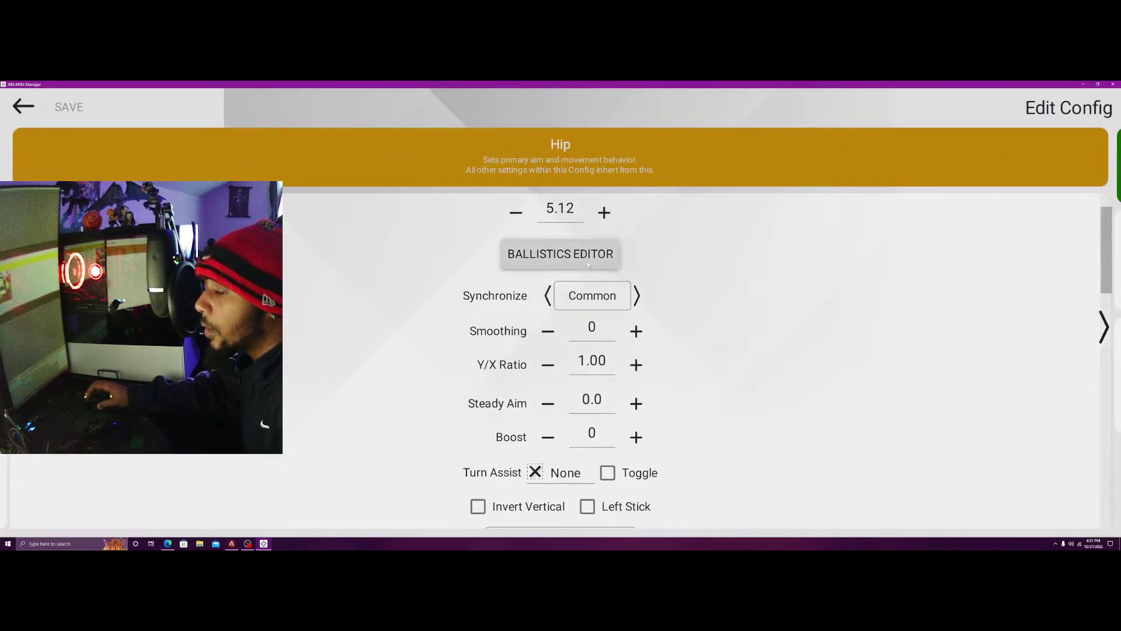
click(560, 254)
click(23, 142)
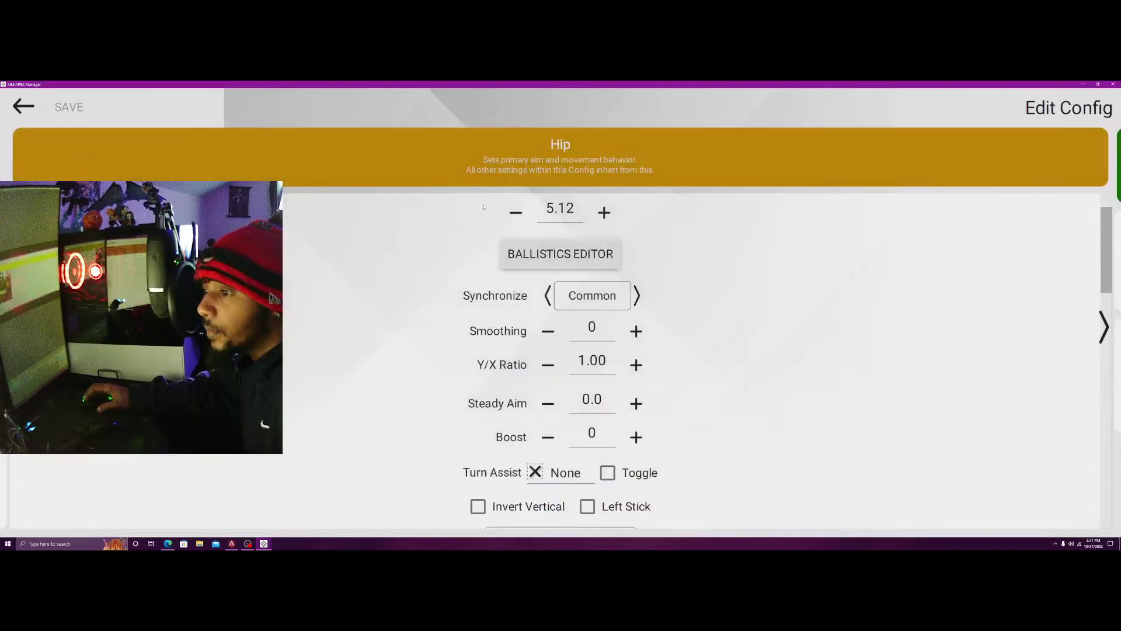
Review the Hip's advanced aim settings, from Synchronize to the HIP Translator, and its action key mappings
scroll(700, 321, down, 1)
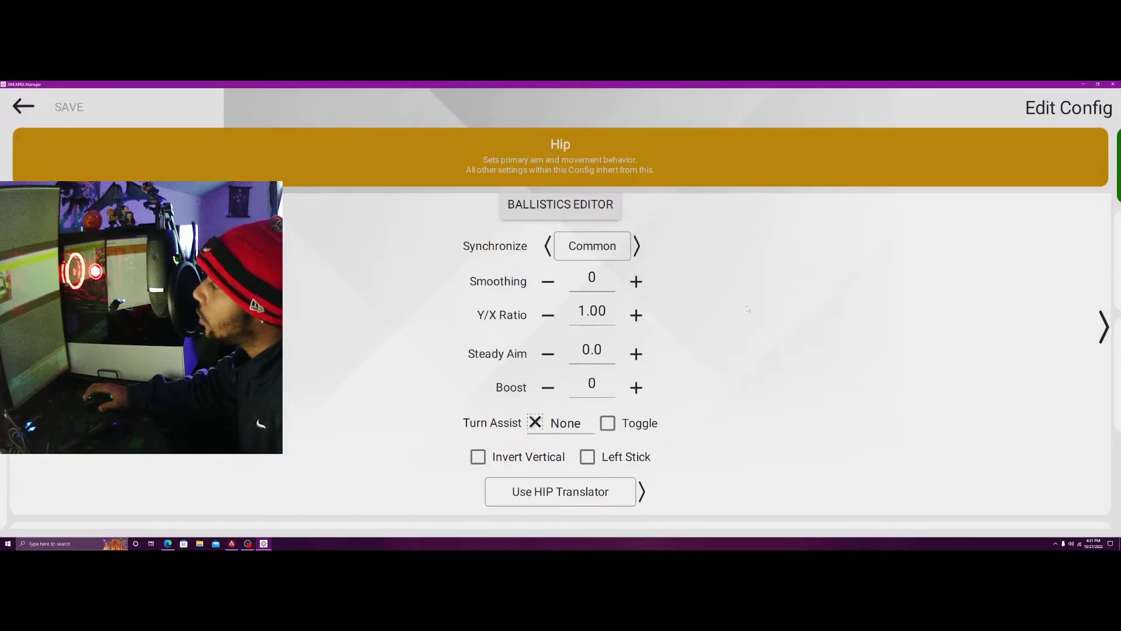
scroll(747, 310, up, 1)
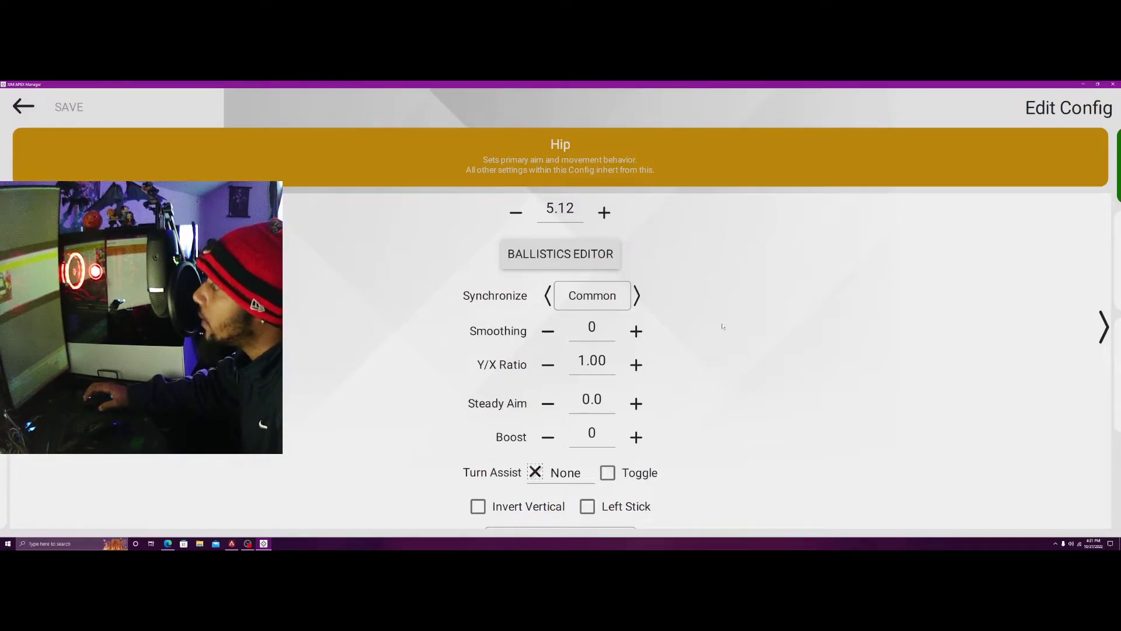
scroll(721, 327, up, 1)
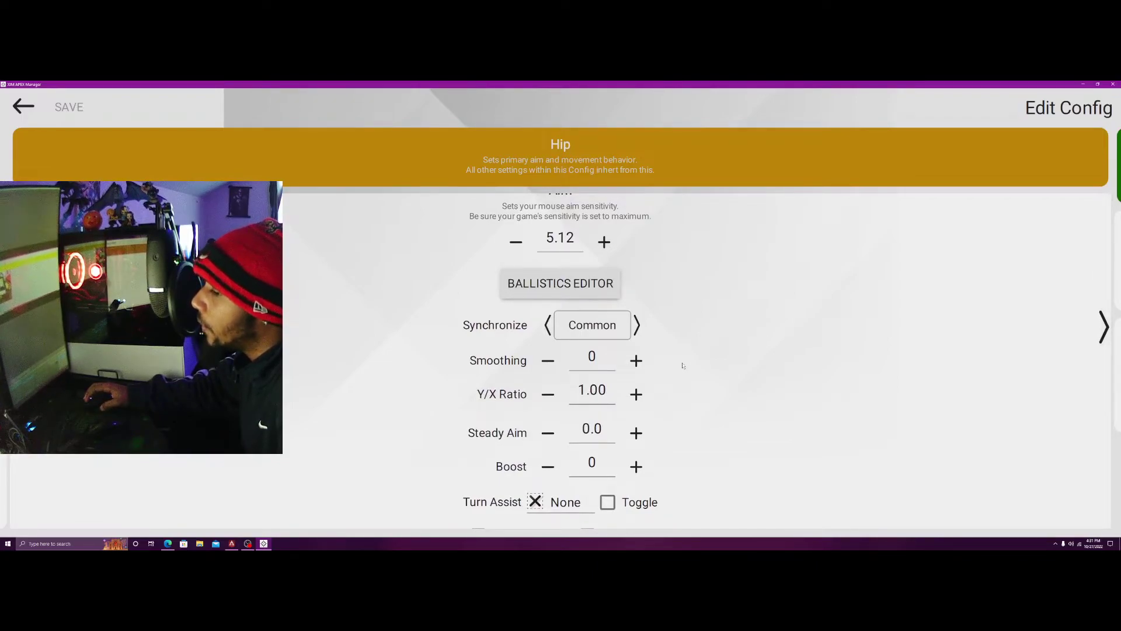
scroll(700, 374, down, 4)
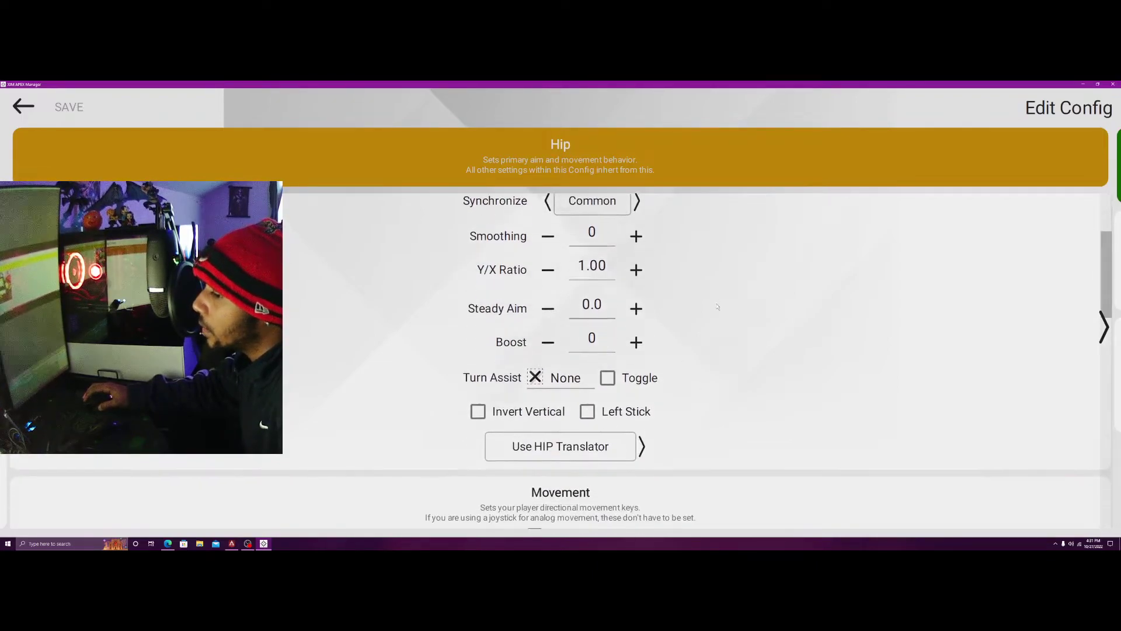
scroll(747, 398, up, 3)
scroll(753, 410, down, 15)
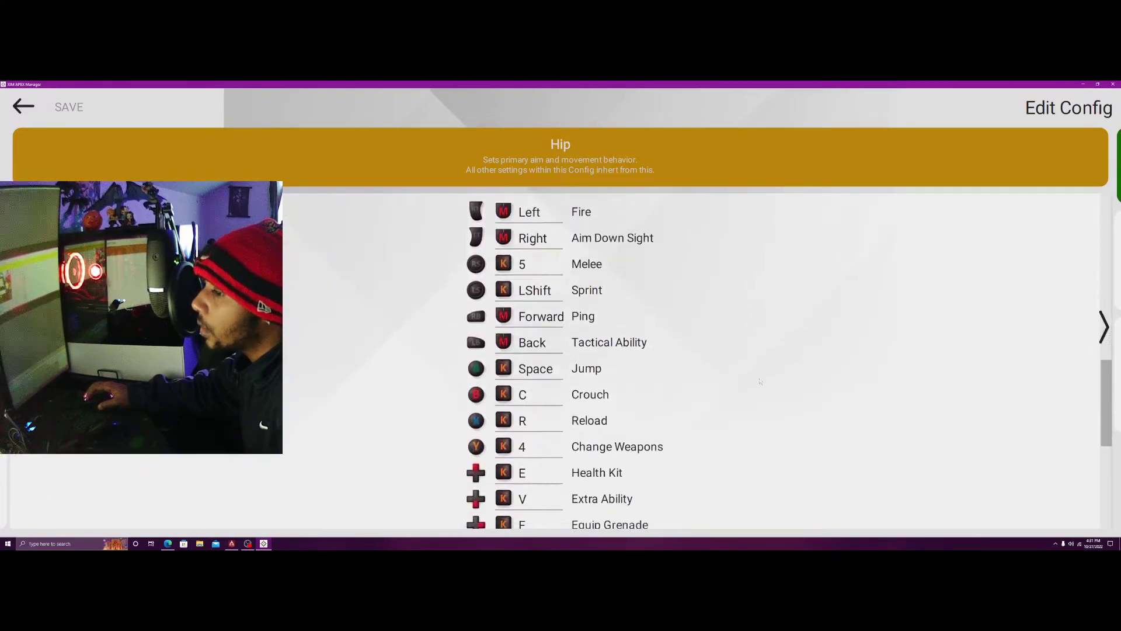
scroll(700, 375, up, 6)
Expand the Hip's advanced movement settings, turn Simulate Analog Behavior off and return it to 0%
click(559, 347)
scroll(750, 263, down, 14)
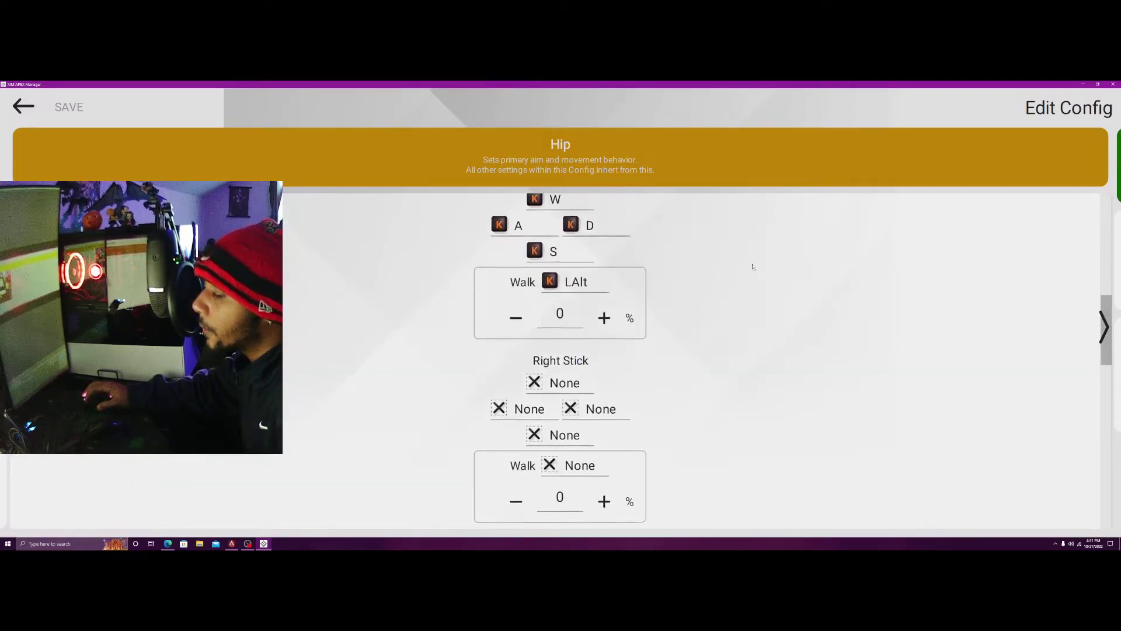
scroll(744, 434, up, 3)
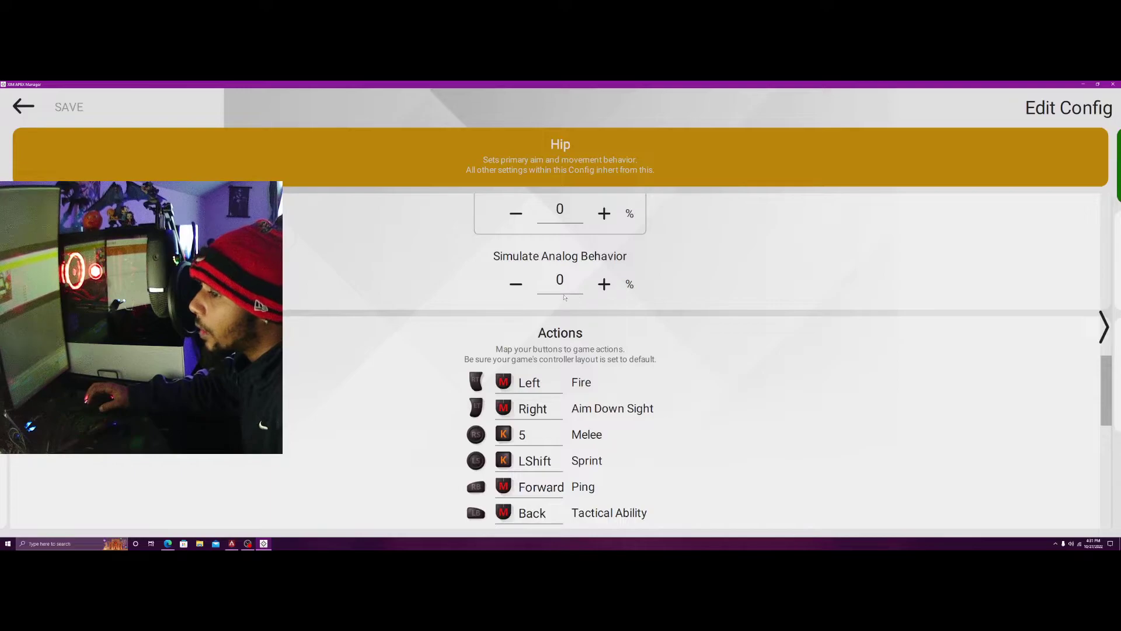
click(516, 283)
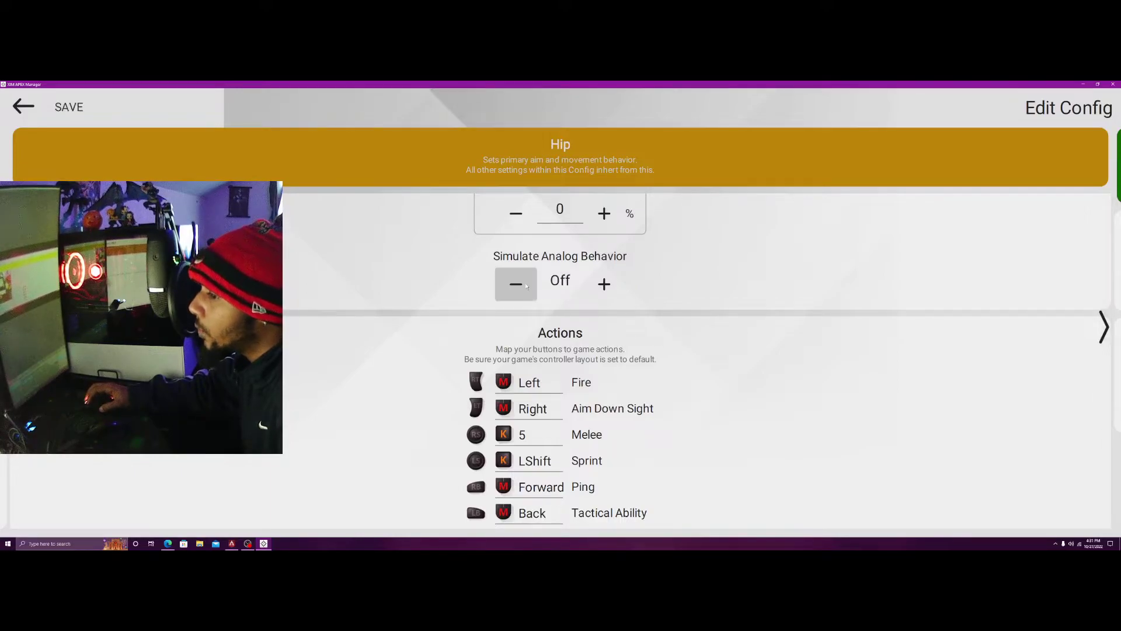
click(604, 284)
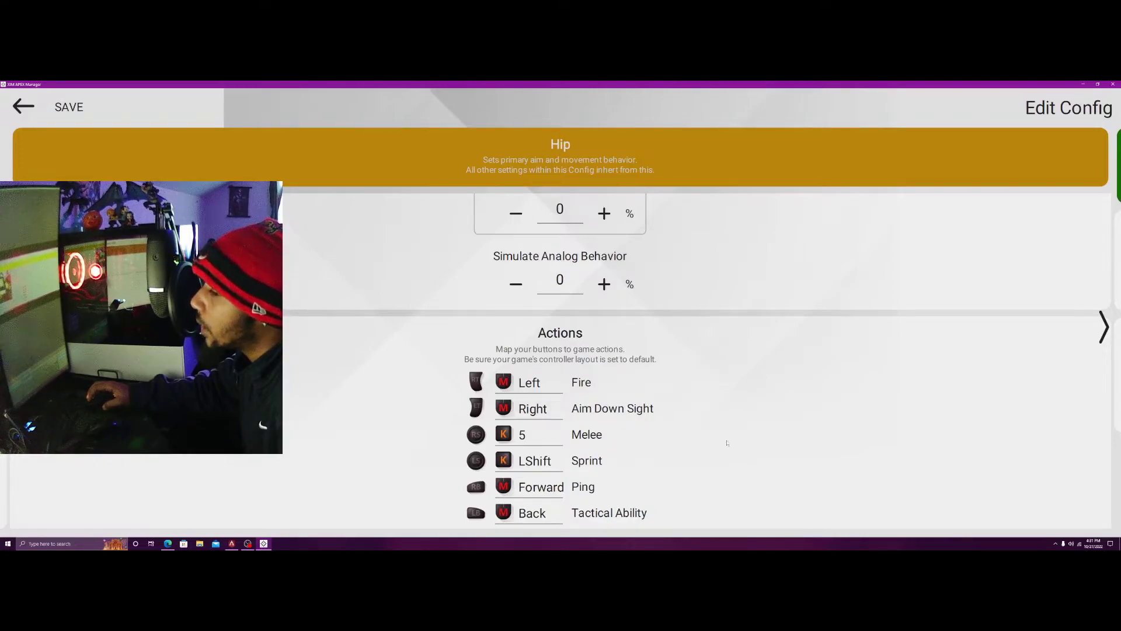
Expand the Hip's Analog settings and review the stick mappings, triggers and deadzones
scroll(727, 442, down, 10)
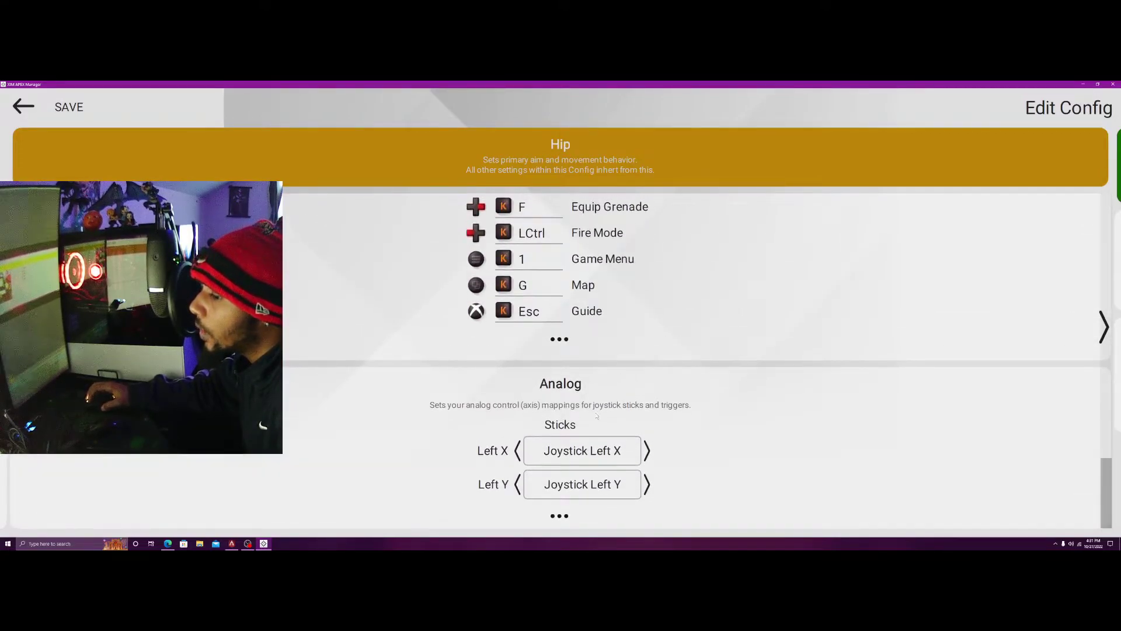
click(560, 515)
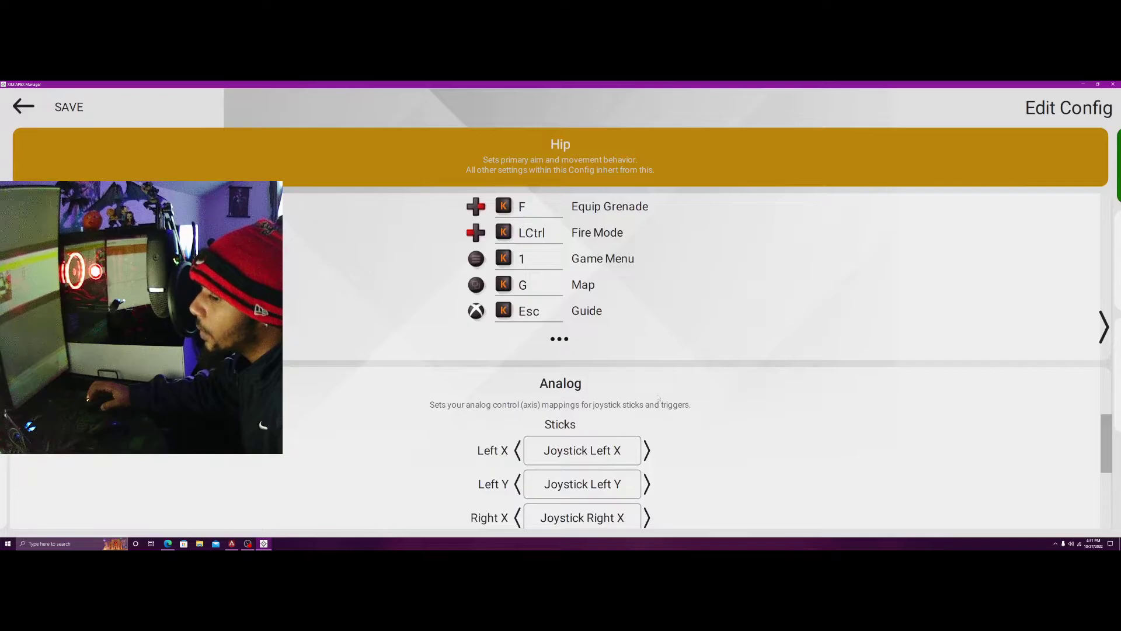
scroll(690, 411, down, 5)
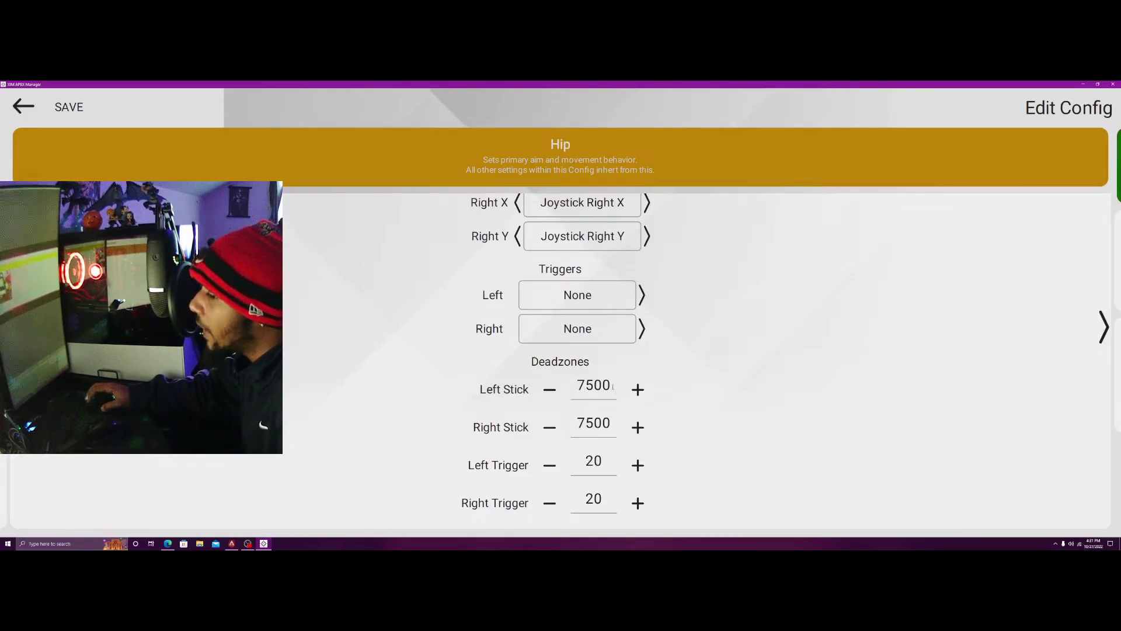
scroll(611, 387, down, 1)
scroll(544, 373, up, 1)
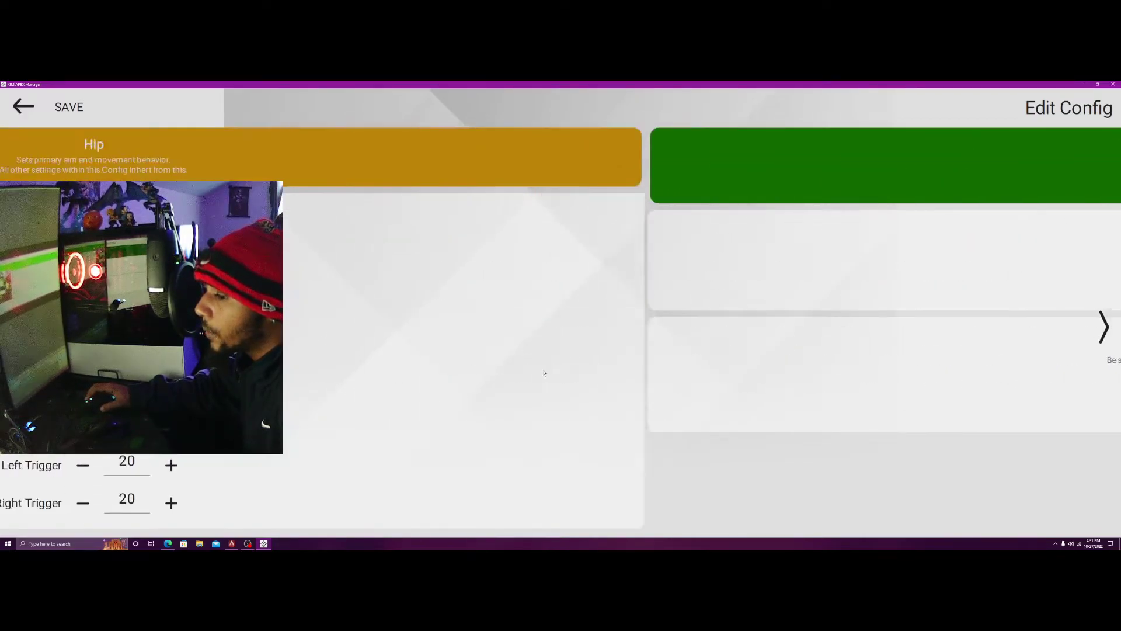
Set the Left Stick deadzone to 0
click(611, 385)
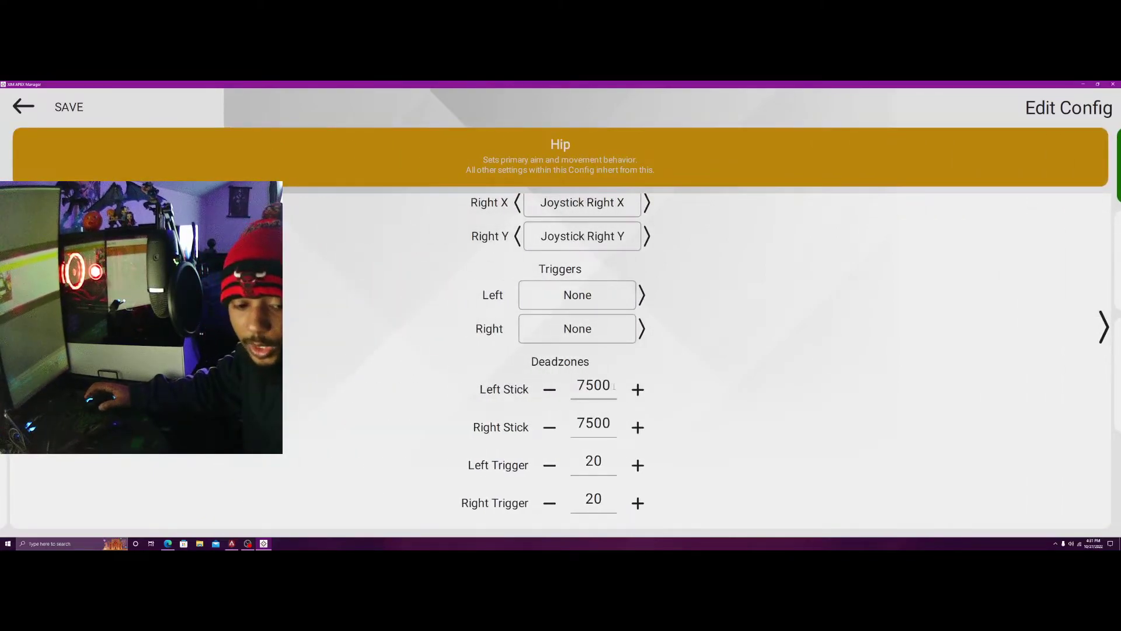
key(BackSpace)
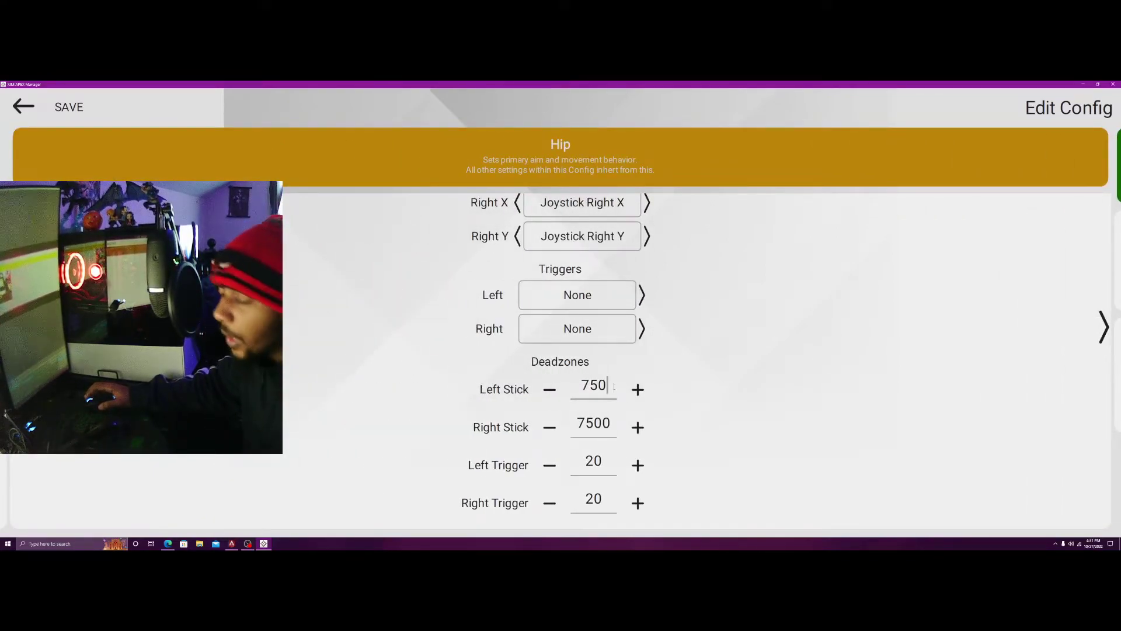
key(BackSpace)
key(BackSpace)
key(BackSpace)
text(0)
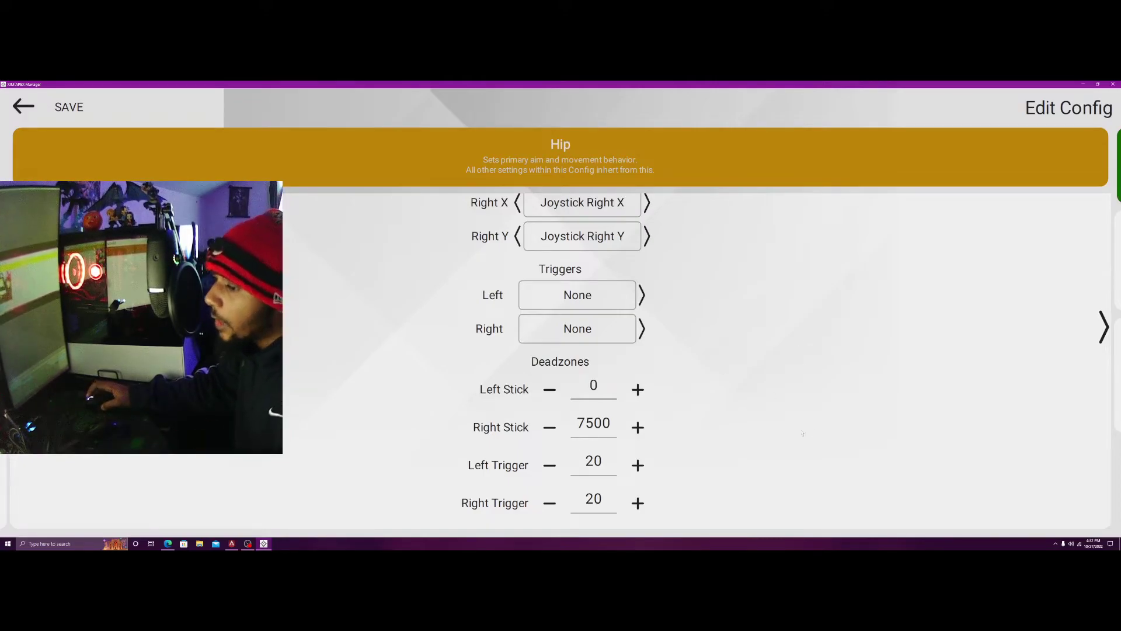
Restore the Left Stick deadzone to 7500
scroll(744, 377, down, 1)
scroll(744, 378, up, 15)
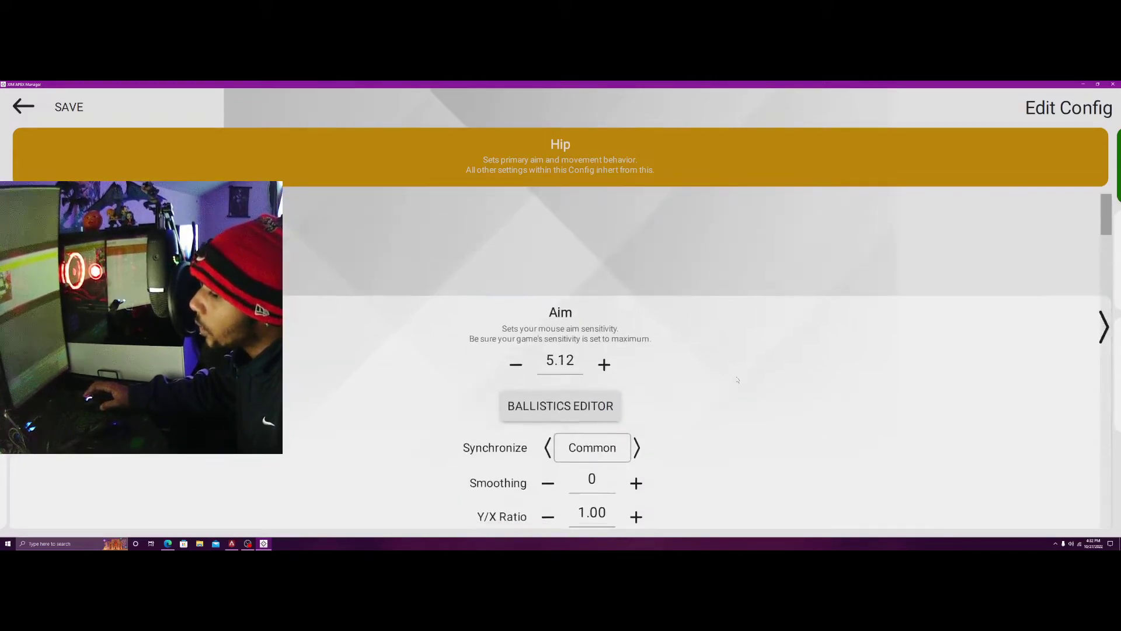
scroll(745, 376, down, 15)
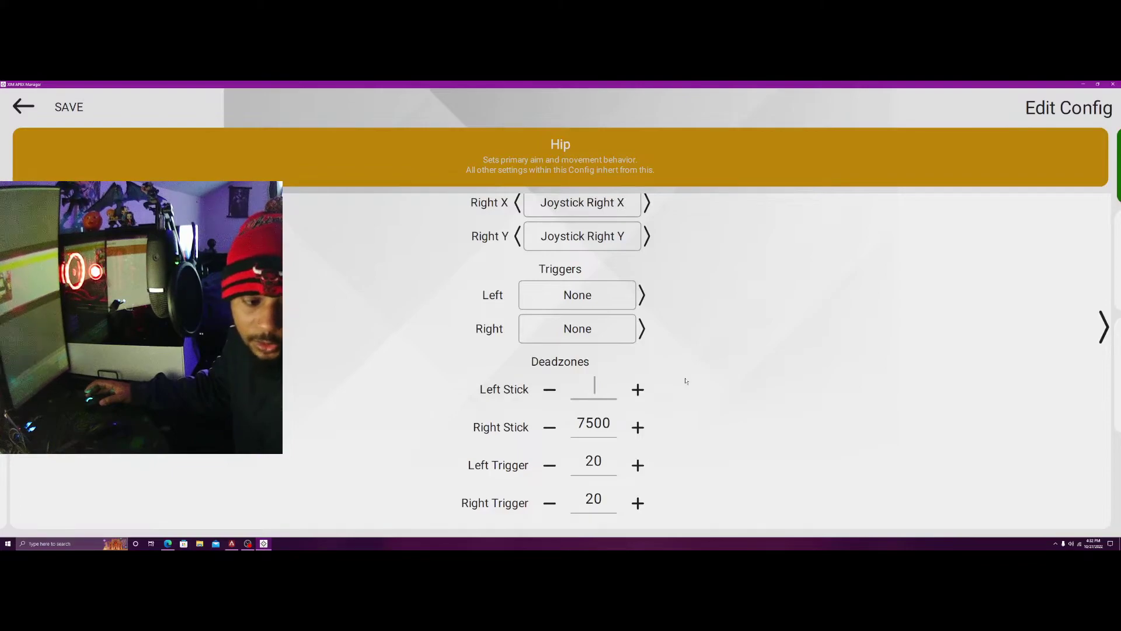
text(5)
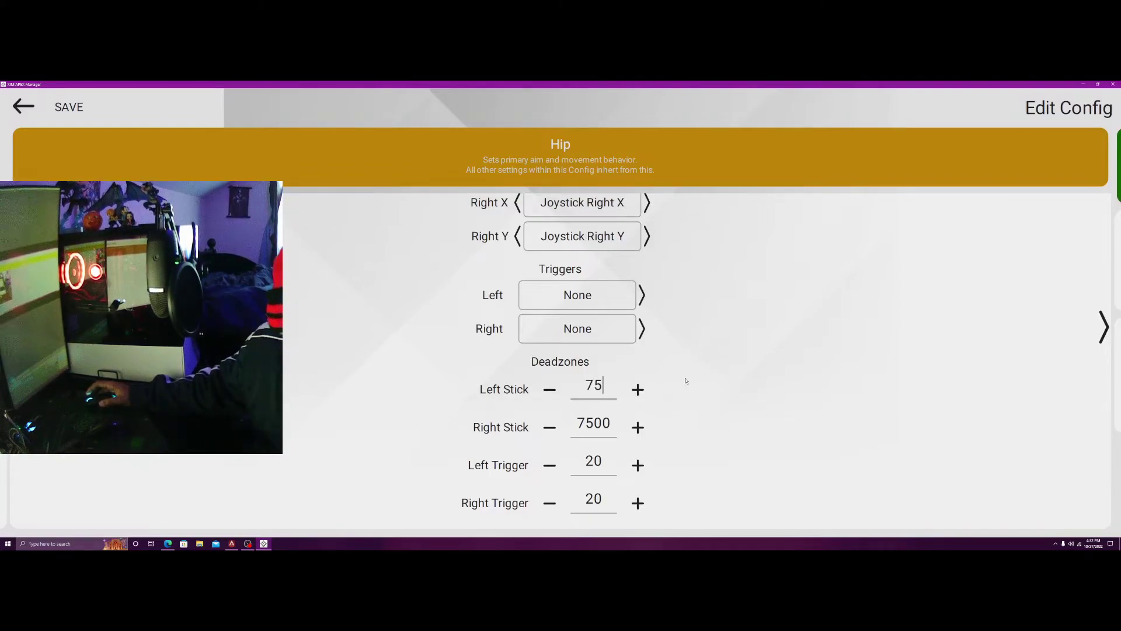
text(00)
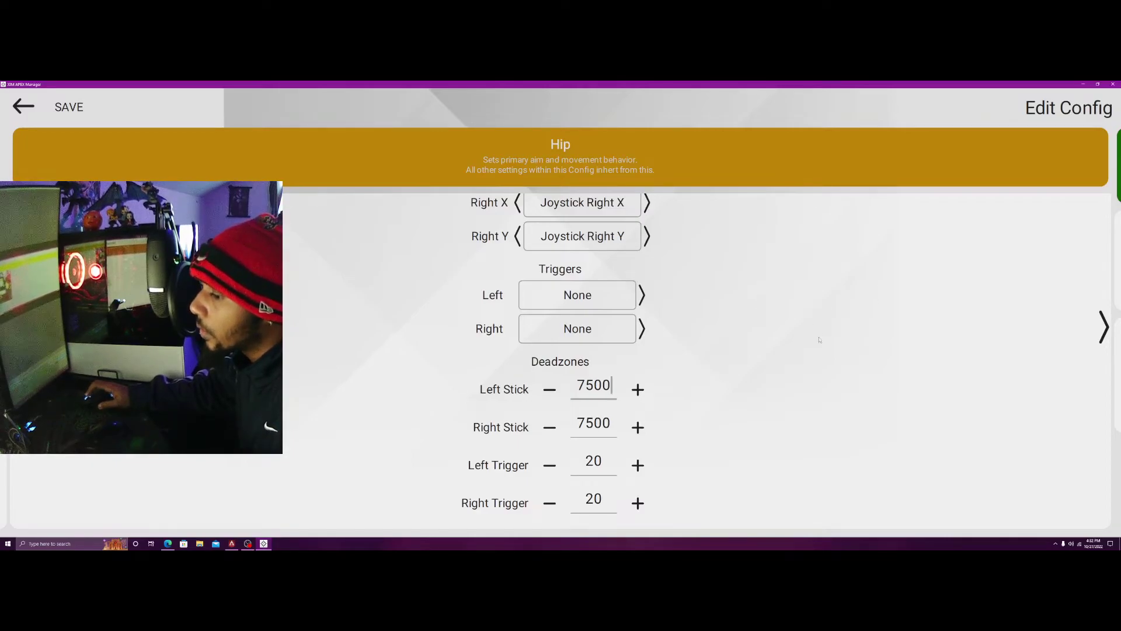
Raise the Hip's Simulate Analog Behavior to 1%, lower it to Off and set it back to 0%
scroll(820, 344, up, 8)
scroll(782, 362, down, 8)
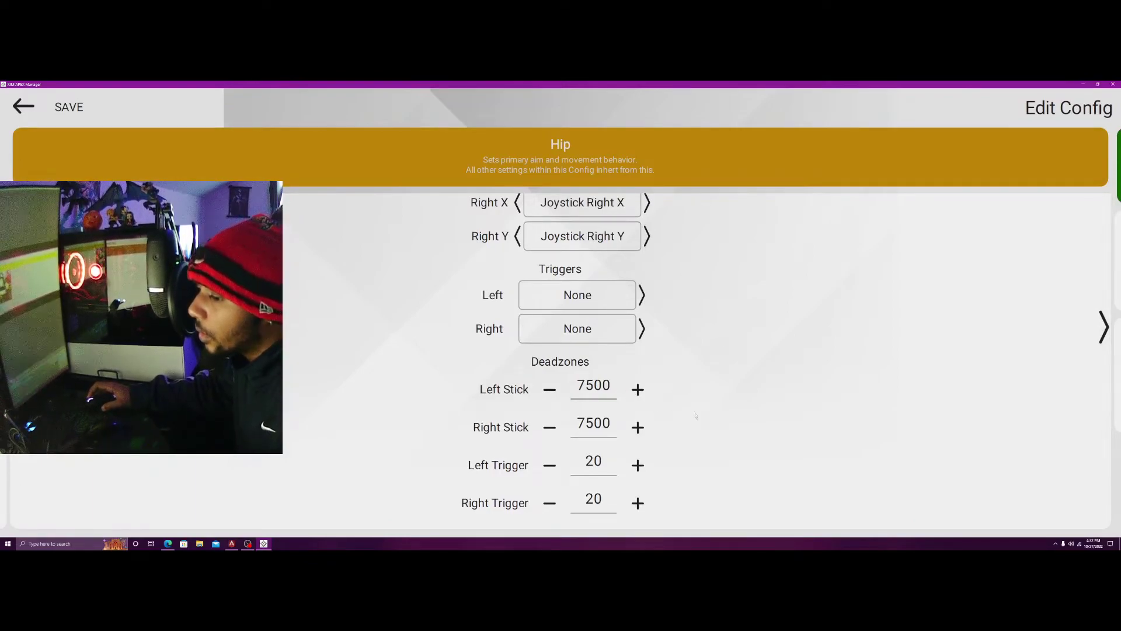
scroll(695, 415, up, 15)
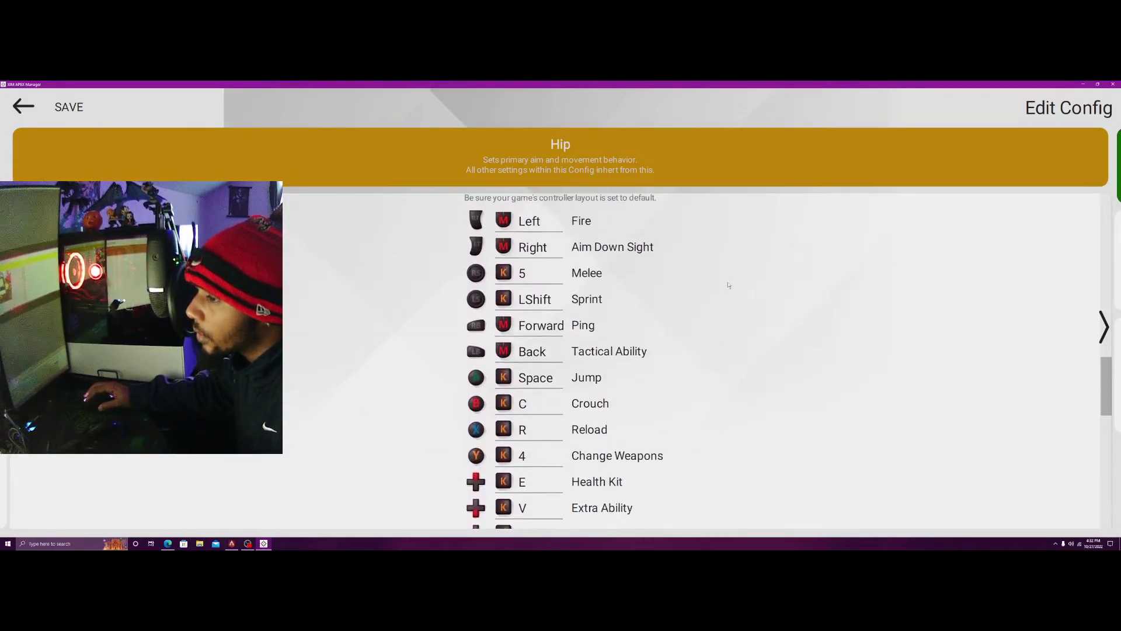
scroll(728, 285, up, 7)
scroll(583, 408, down, 2)
click(587, 431)
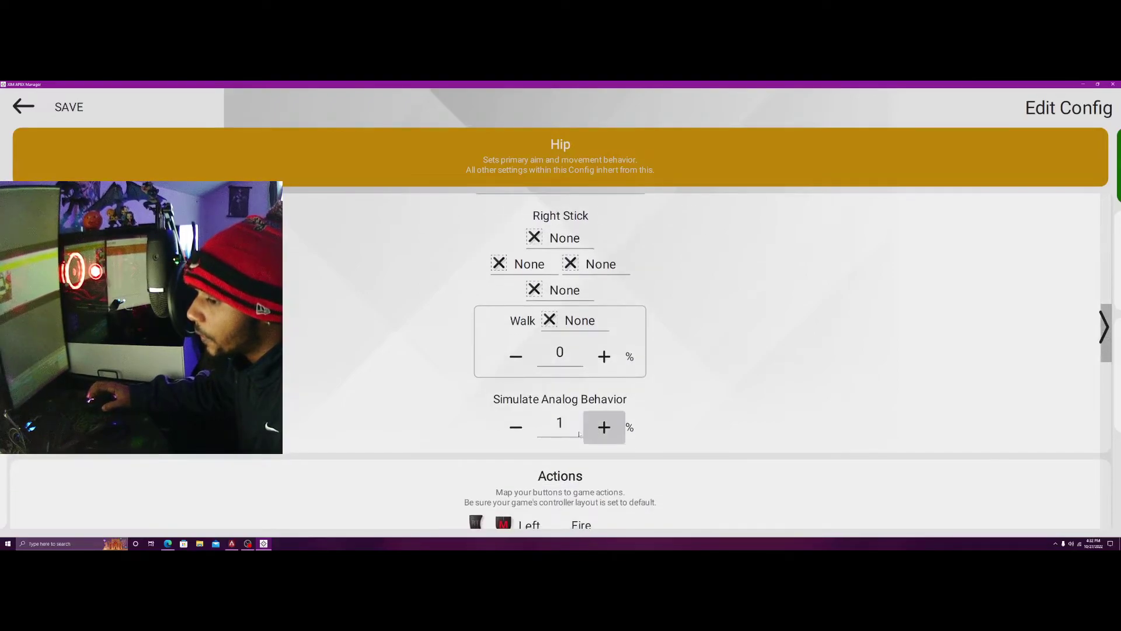
click(515, 427)
click(516, 427)
click(605, 427)
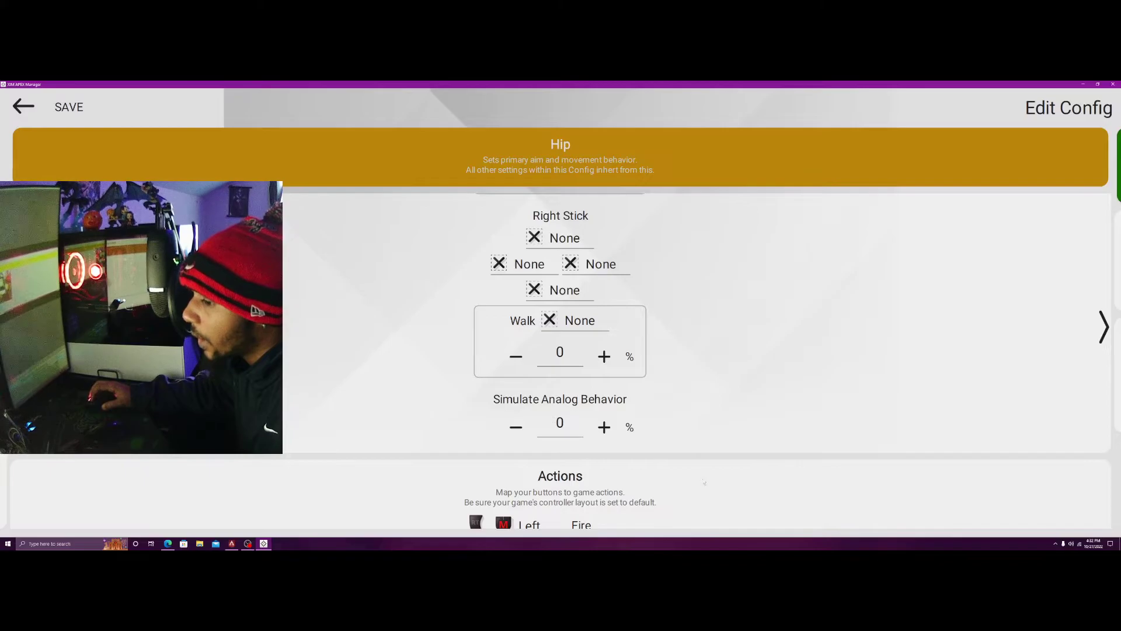
Recheck the Hip's deadzones and action mappings, and briefly switch Simulate Analog Behavior off before restoring 0%
scroll(705, 482, down, 18)
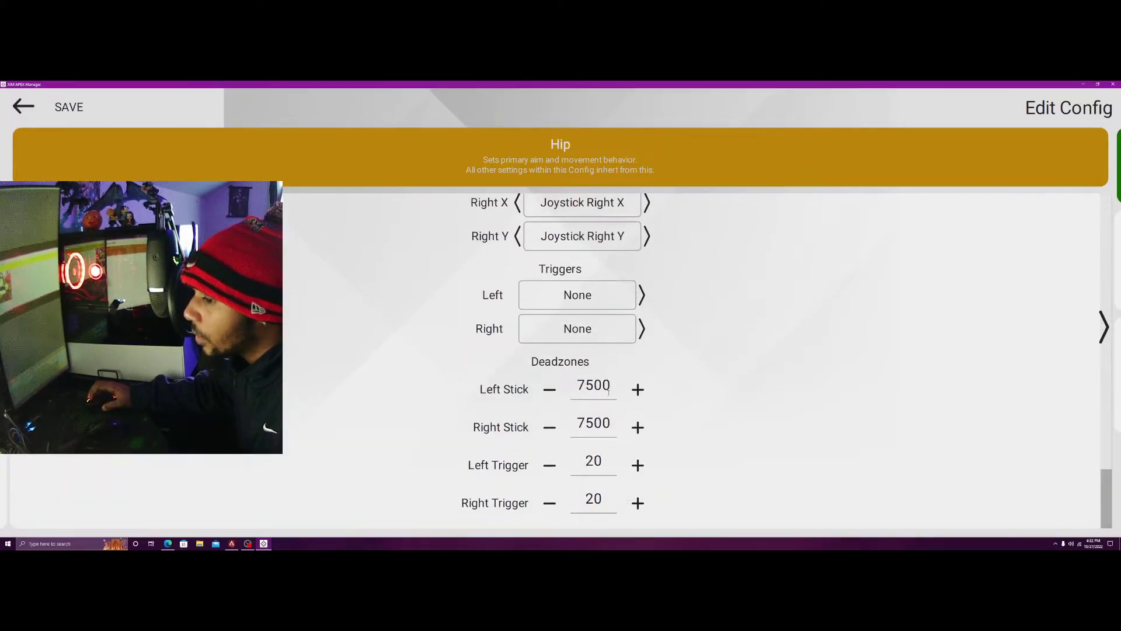
scroll(640, 379, up, 2)
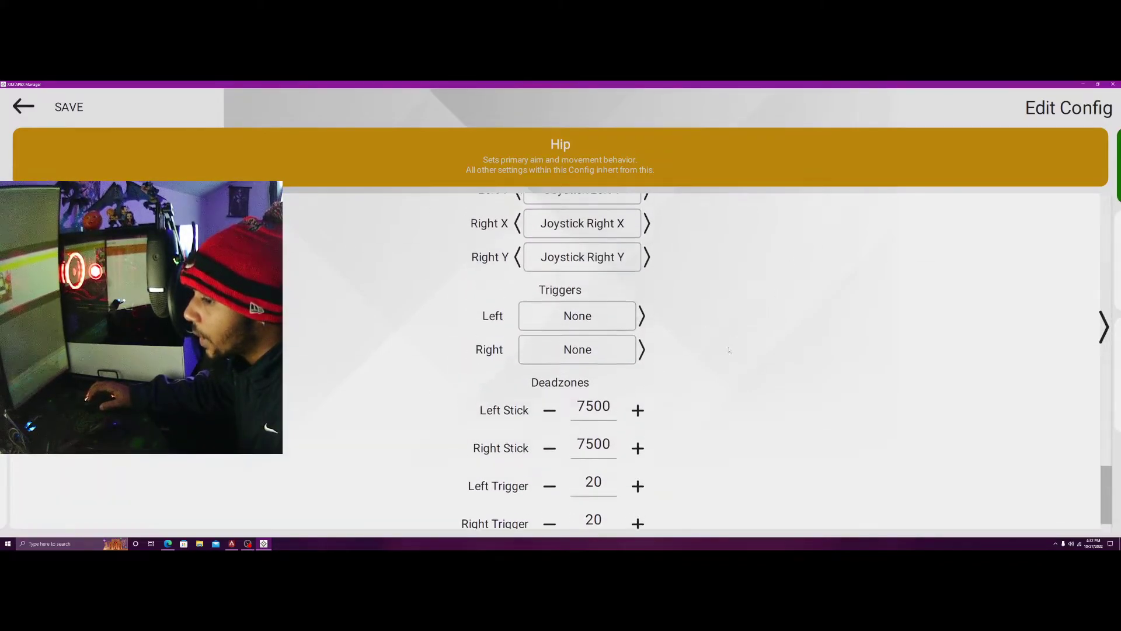
scroll(740, 324, up, 15)
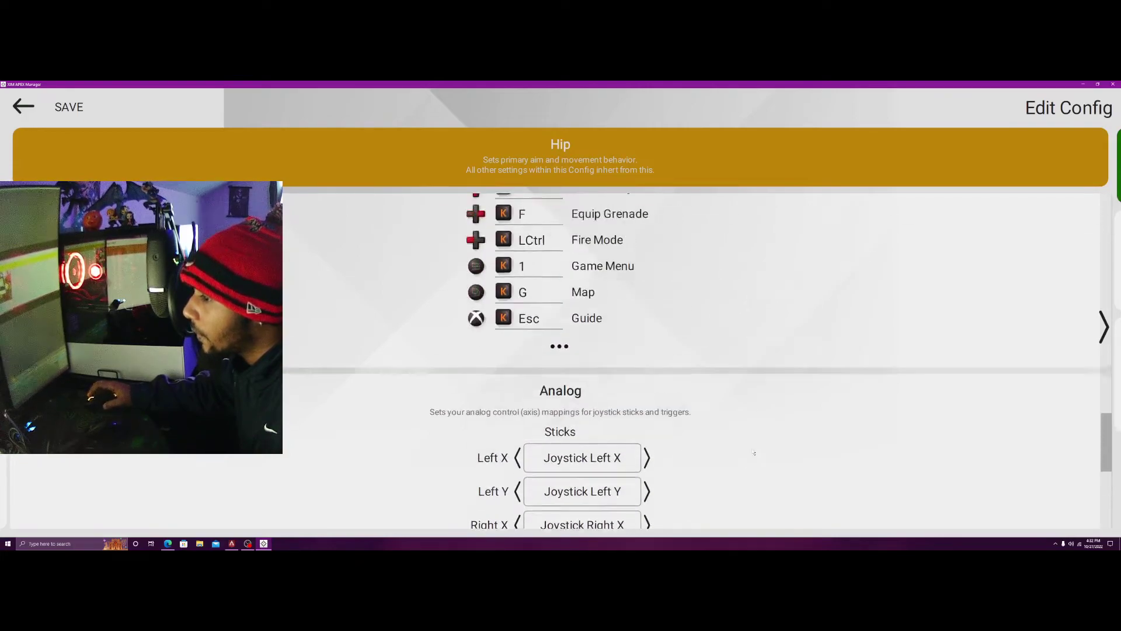
scroll(742, 362, down, 2)
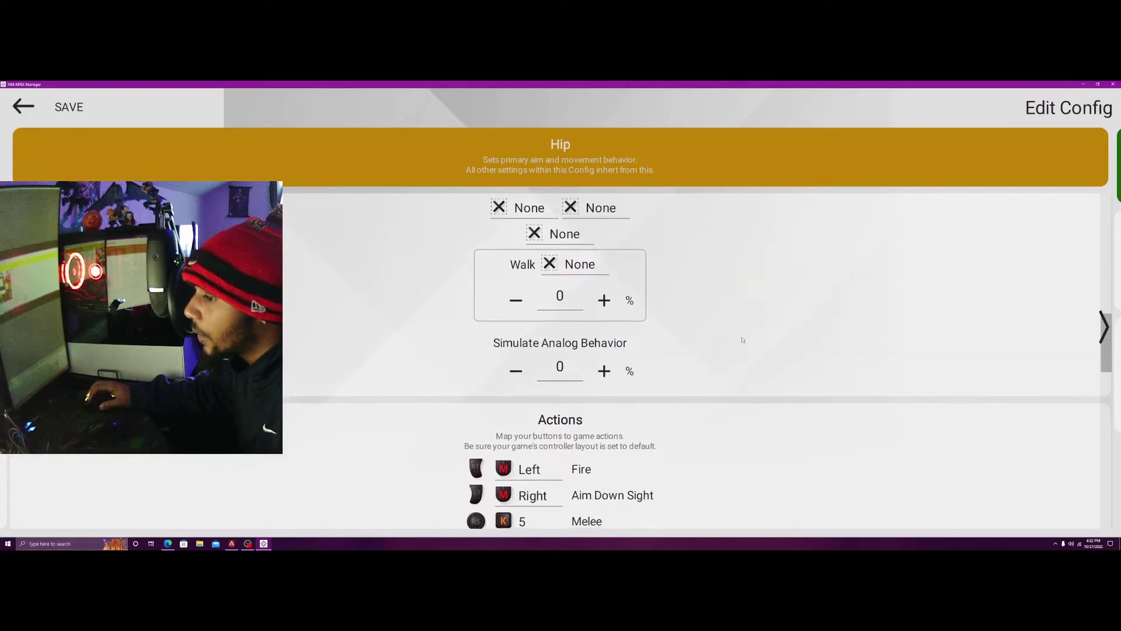
click(515, 369)
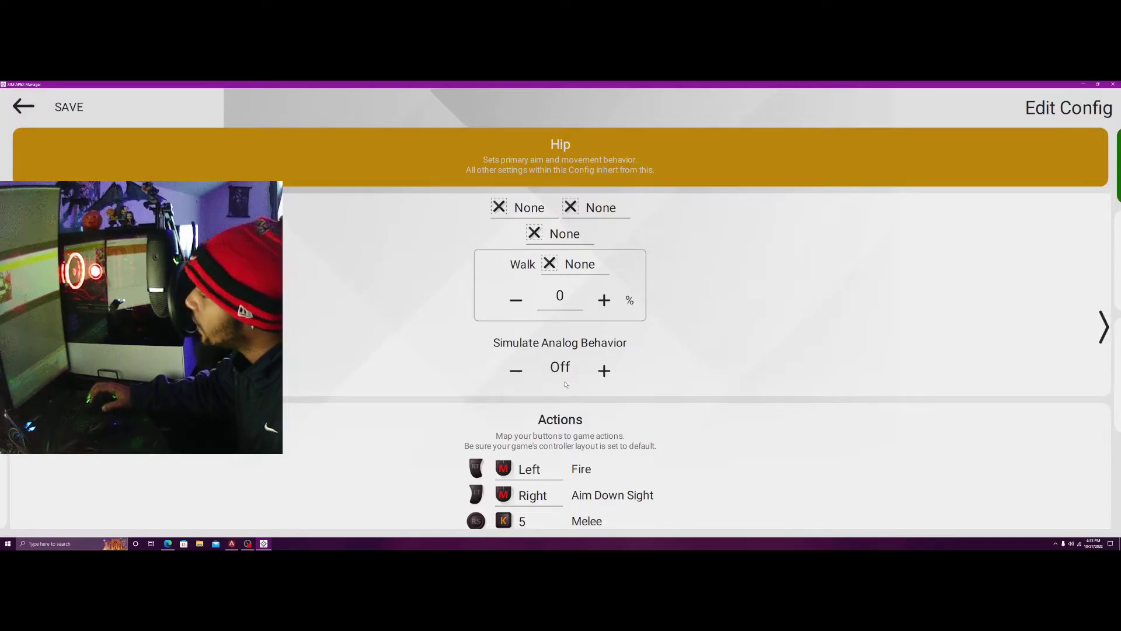
click(604, 371)
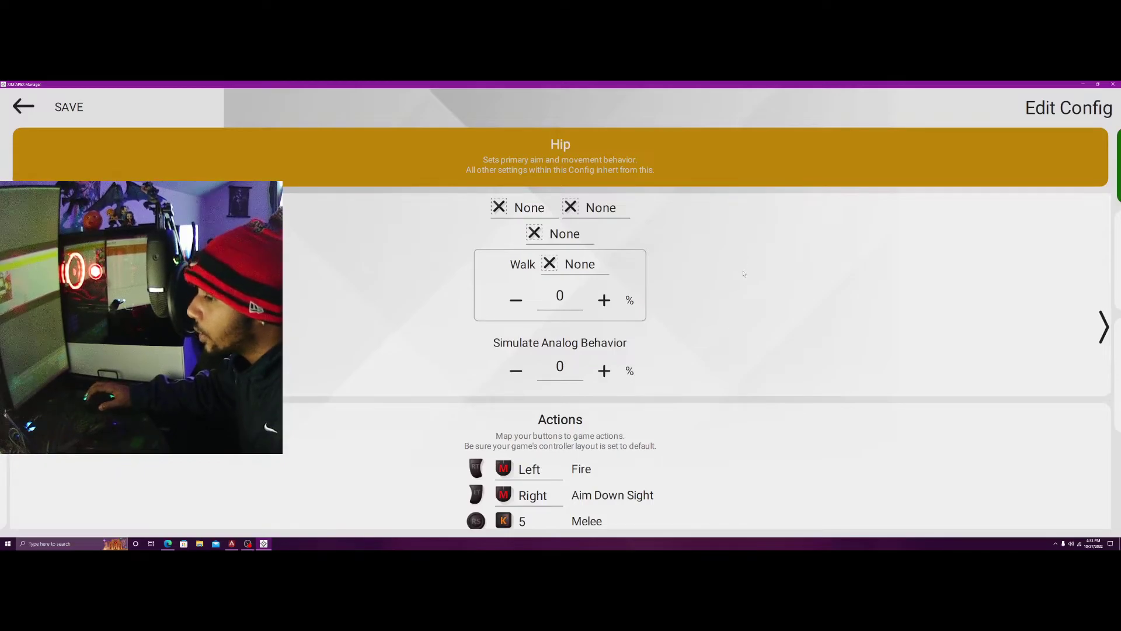
Look over the Aim Down Sight and Hip pages and expand the Aim Down Sight page's advanced aim settings
drag(744, 273, 728, 401)
drag(708, 323, 683, 333)
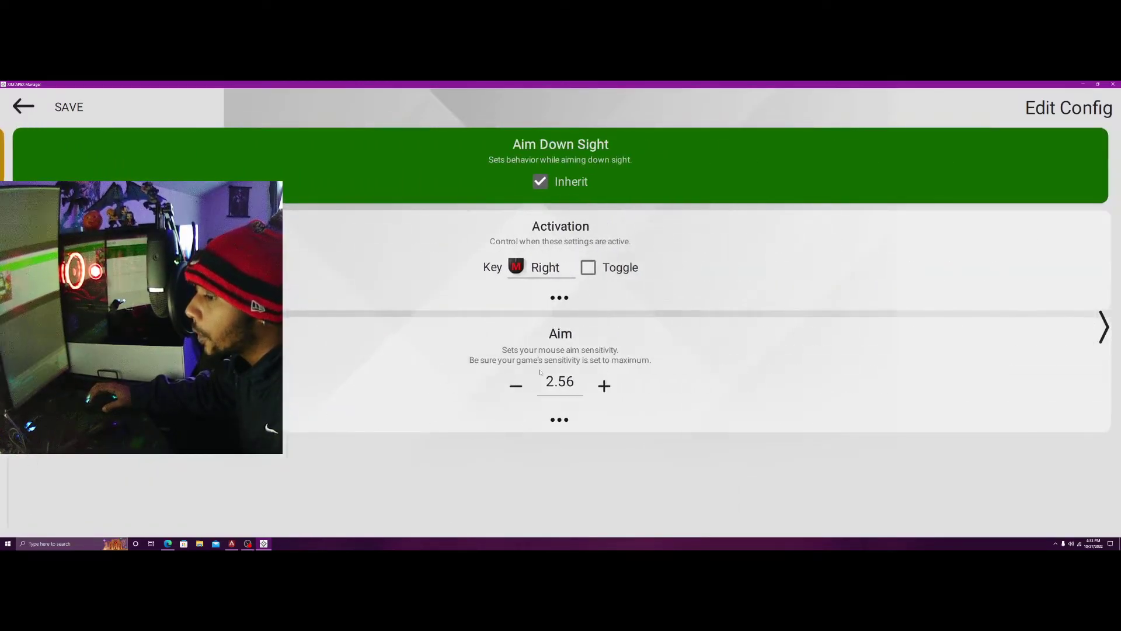
drag(540, 371, 672, 383)
drag(671, 467, 660, 408)
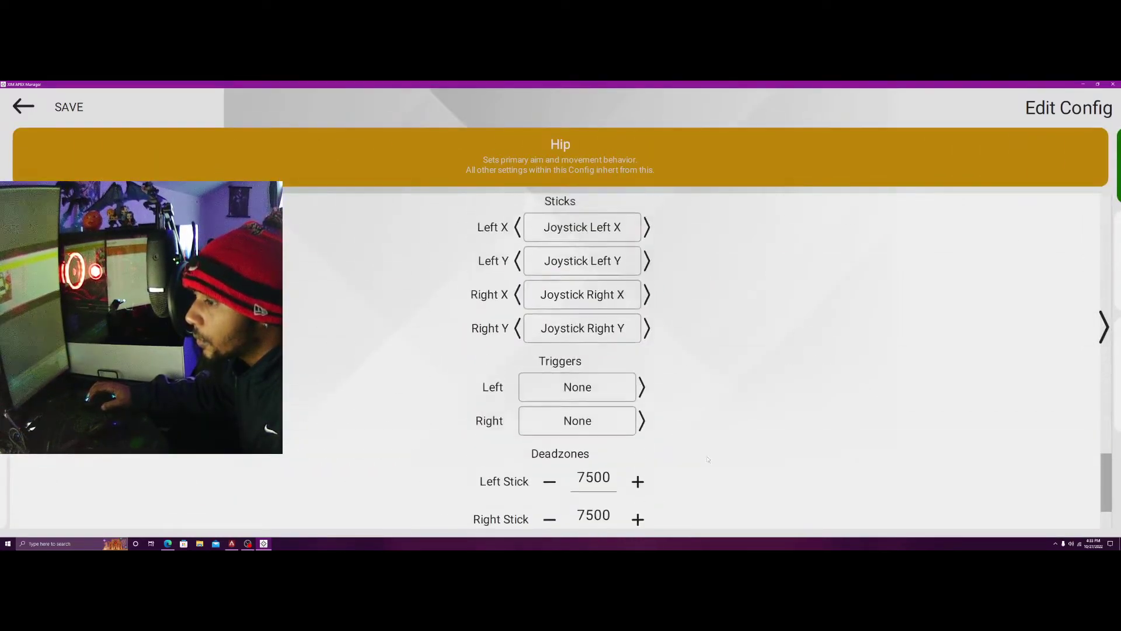
scroll(708, 460, up, 10)
drag(724, 368, 608, 417)
click(560, 419)
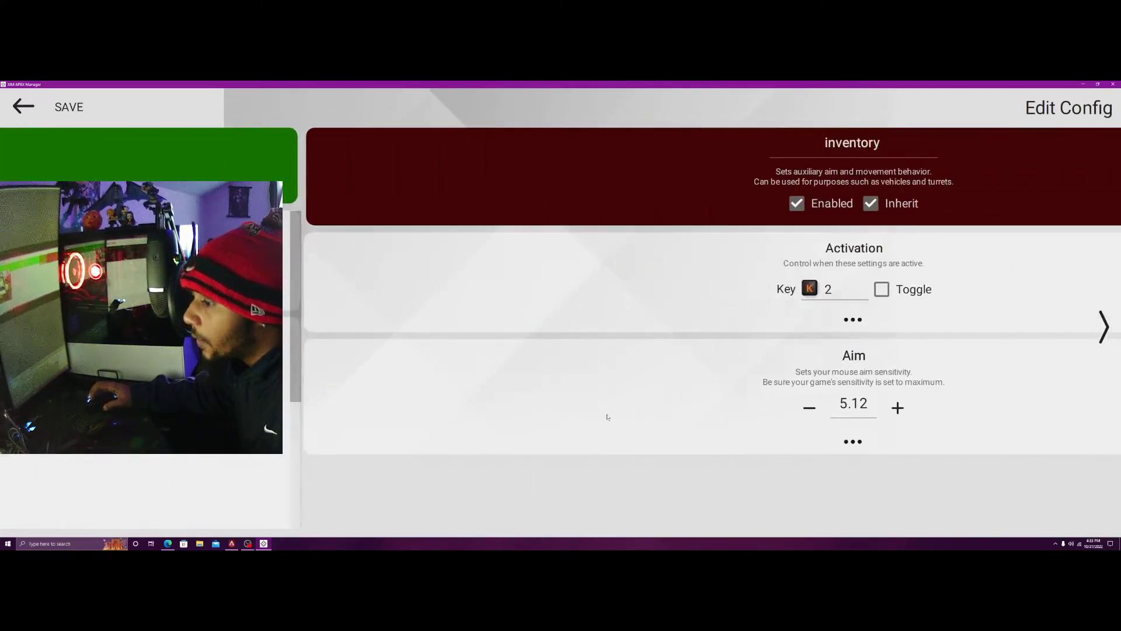
Expand the advanced Aim and Activation settings of the inventory page and review them
click(561, 441)
drag(495, 371, 683, 380)
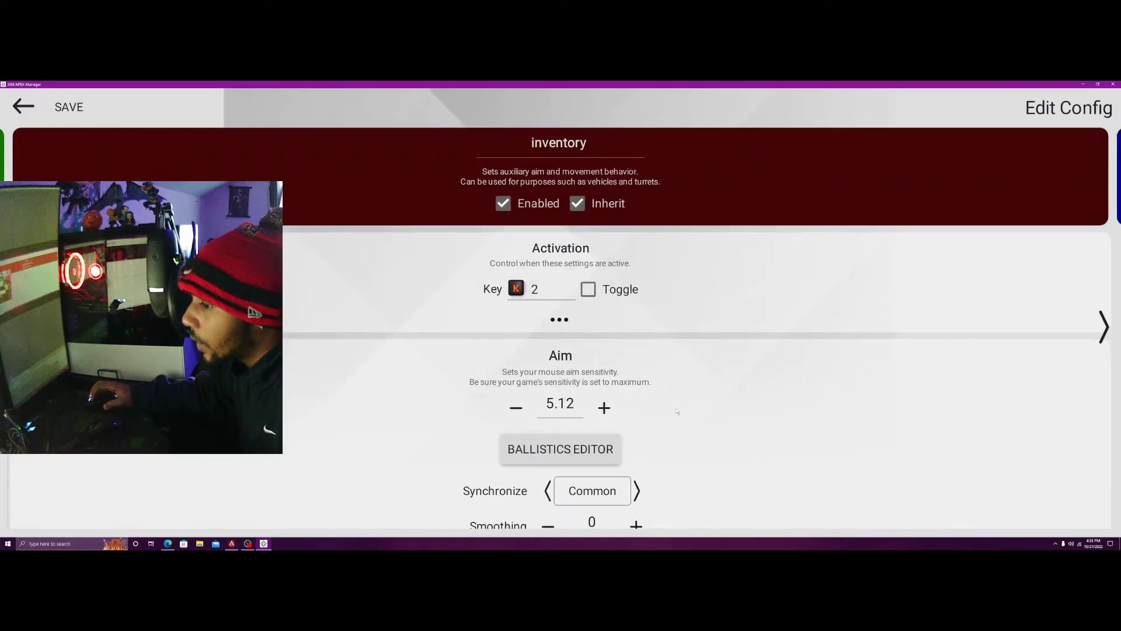
scroll(715, 391, down, 1)
scroll(716, 391, up, 1)
click(559, 319)
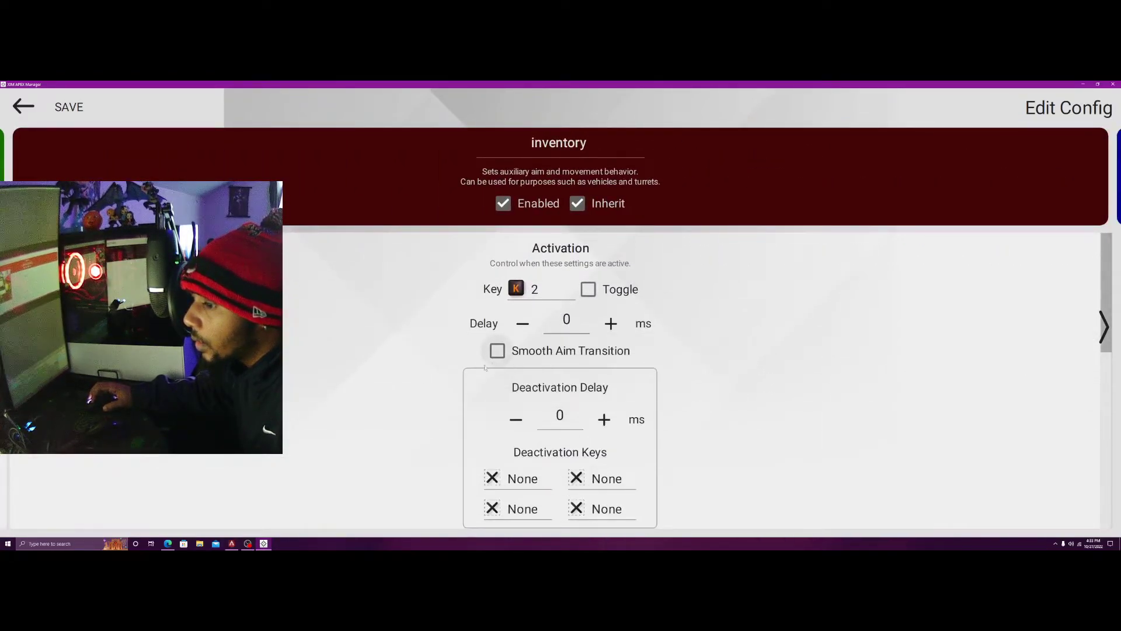
Expand the advanced Activation settings of the Aim Down Sight page and compare them with the inventory page
drag(473, 371, 671, 373)
click(560, 298)
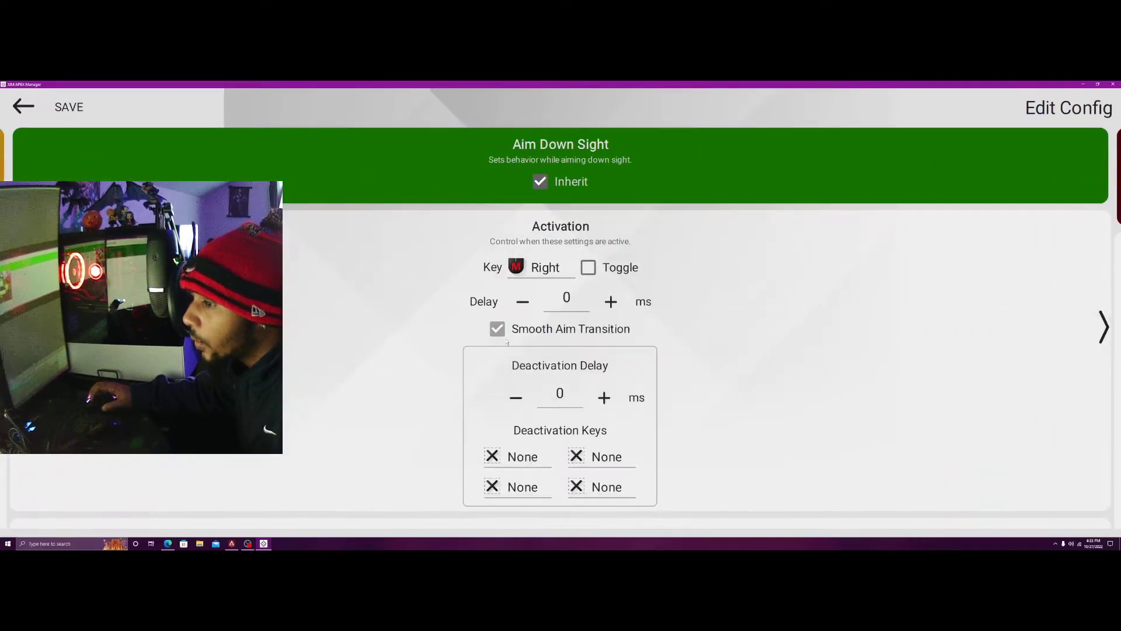
scroll(688, 402, down, 4)
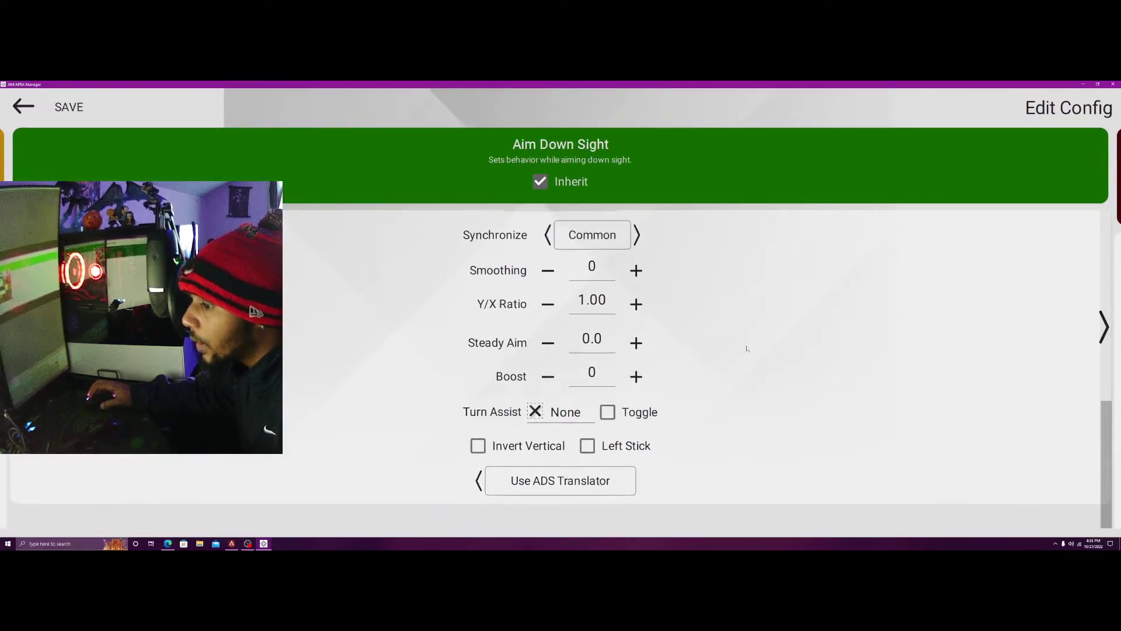
scroll(806, 477, up, 5)
scroll(786, 409, down, 6)
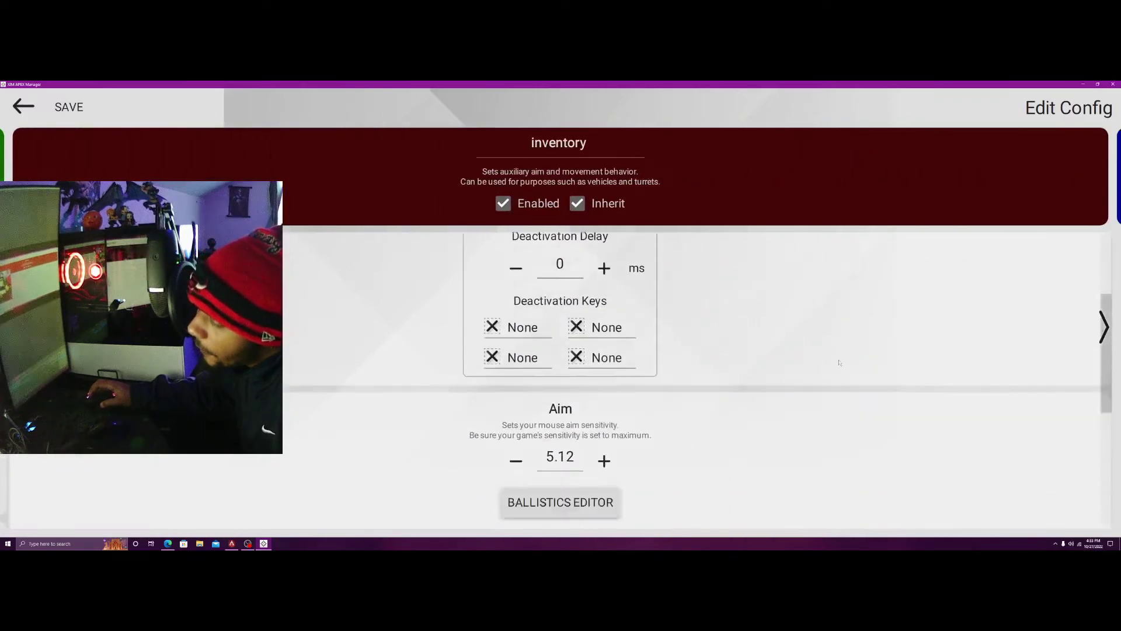
scroll(778, 485, up, 1)
scroll(778, 485, up, 5)
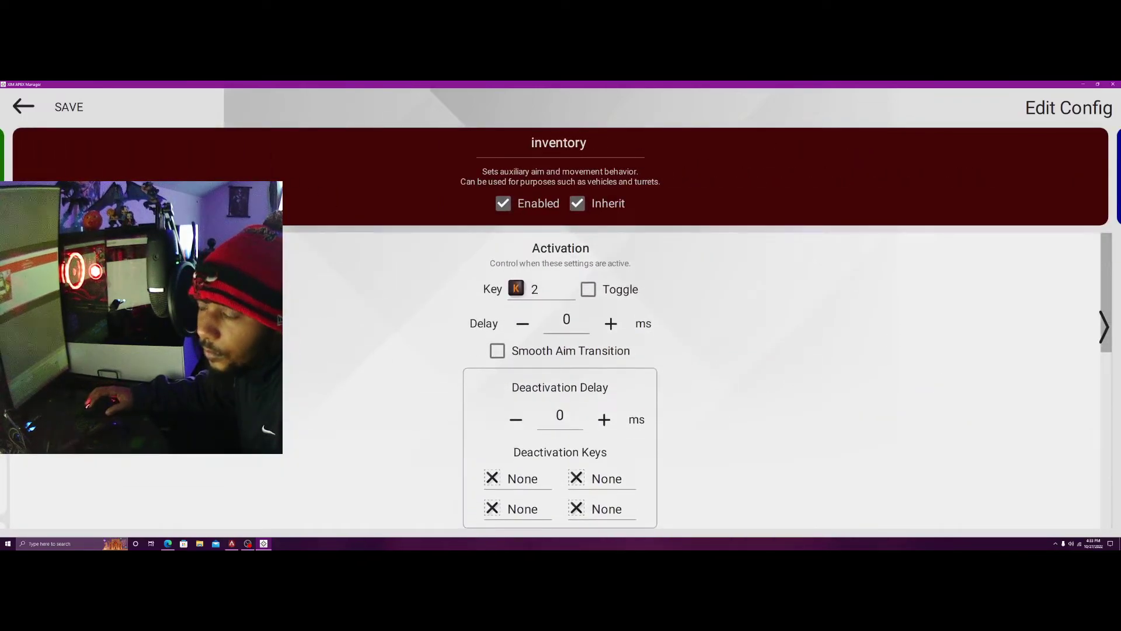
Leave the config editor with the changes saved and reopen the Apex Legends v2 alc pc config for editing
click(24, 106)
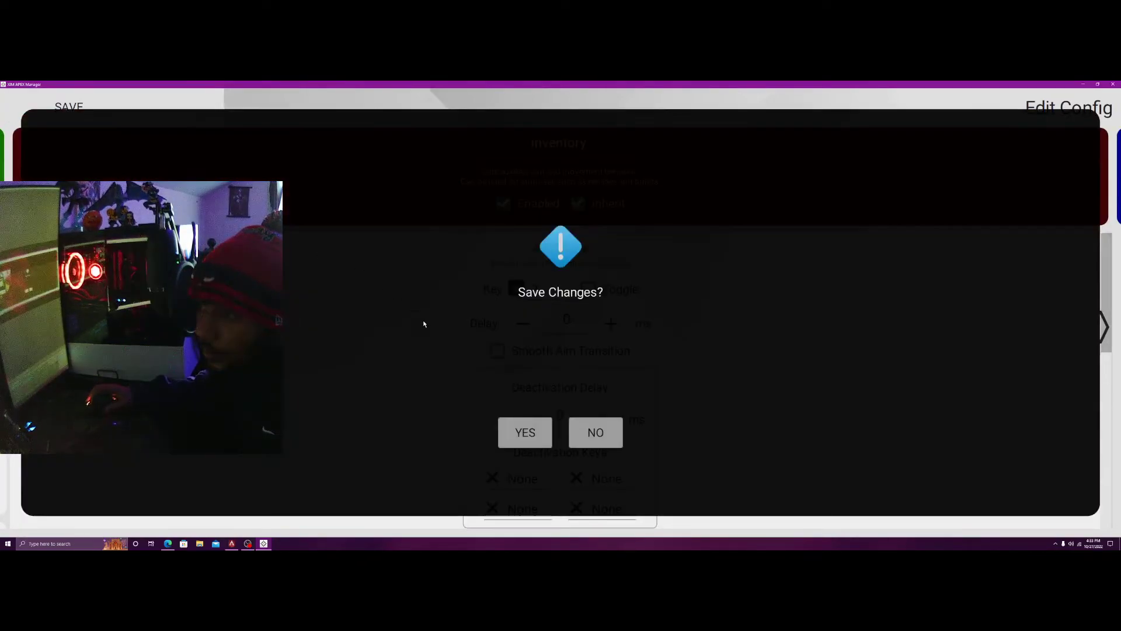
click(524, 431)
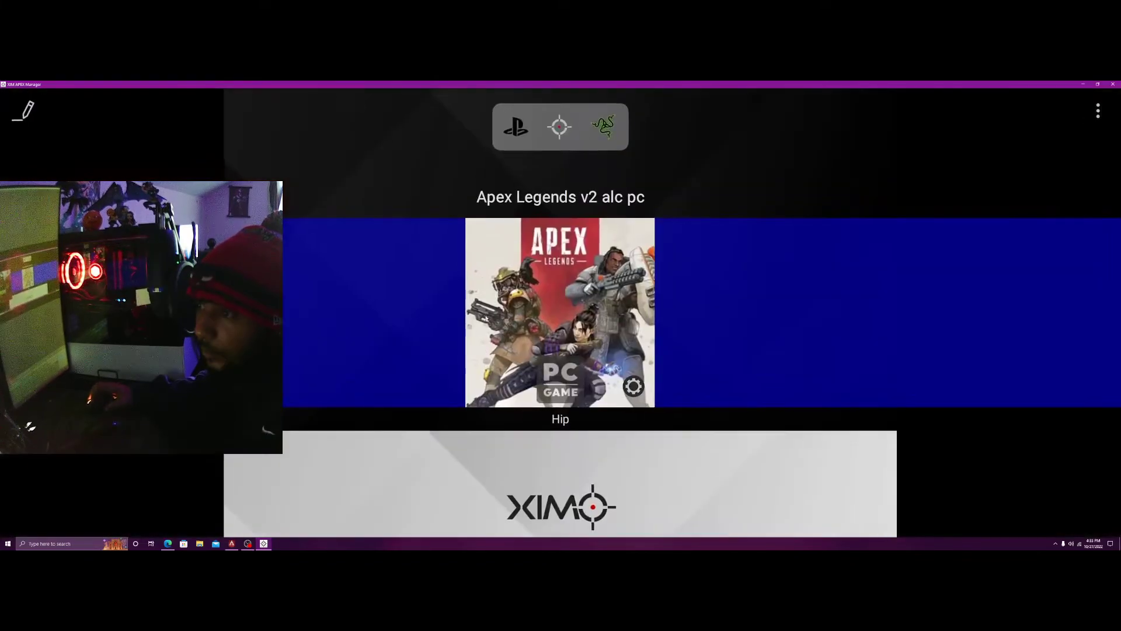
click(23, 109)
Review the Hip page's action key mappings and analog stick assignments
scroll(715, 414, down, 1)
scroll(715, 415, down, 10)
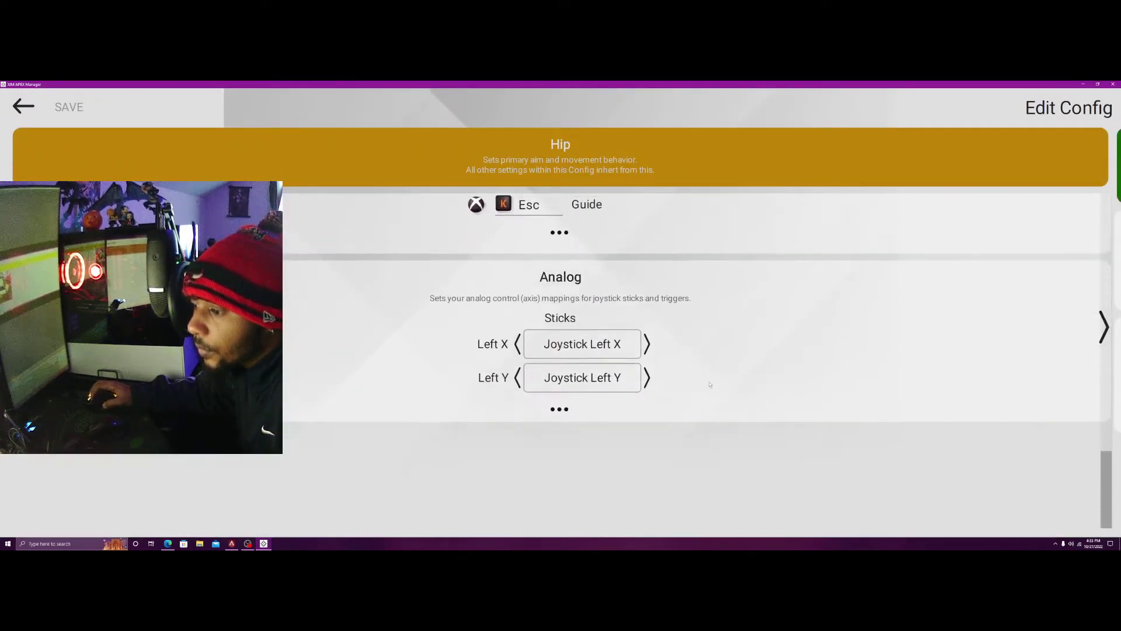
scroll(708, 385, up, 8)
scroll(694, 282, down, 6)
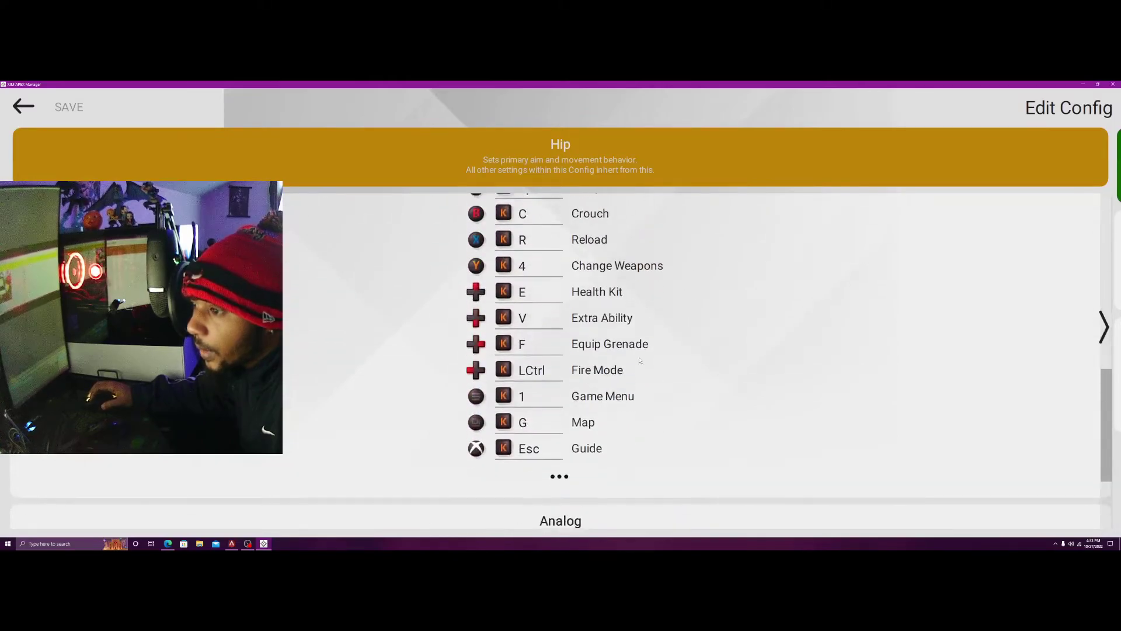
scroll(642, 327, up, 3)
scroll(629, 357, down, 1)
scroll(629, 357, down, 4)
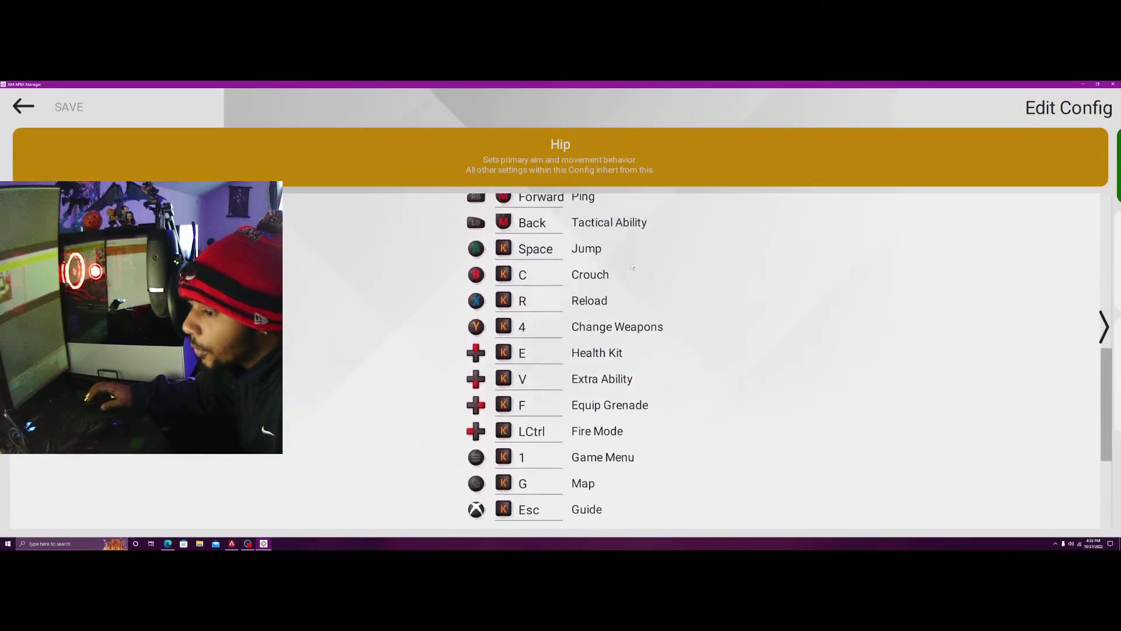
scroll(651, 457, up, 8)
scroll(652, 457, up, 2)
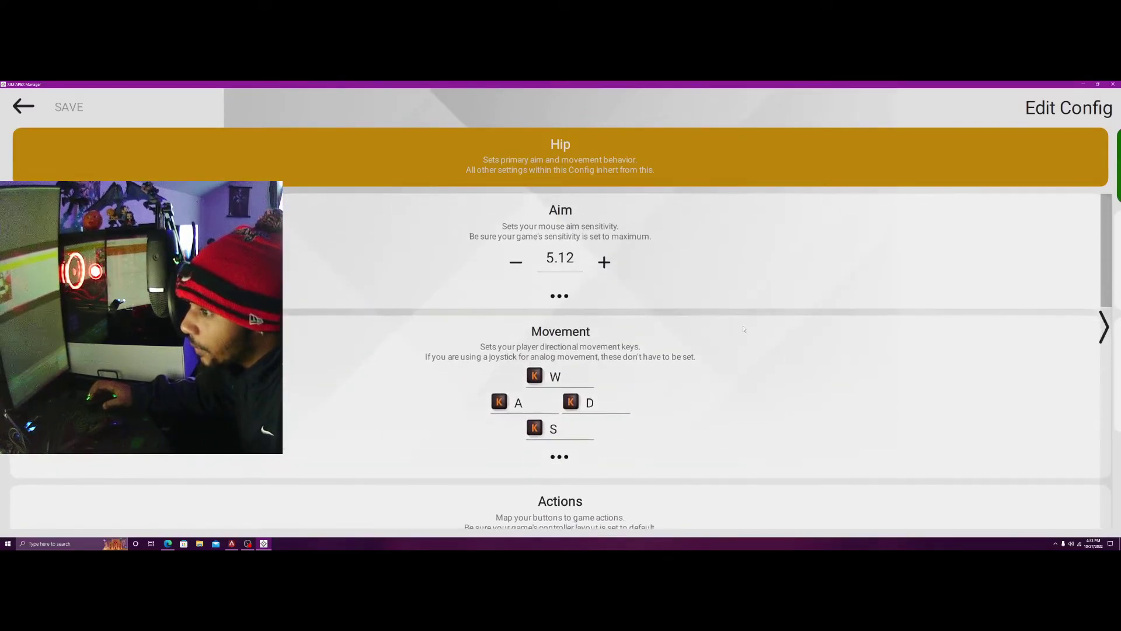
Expand the advanced aim settings of the Aim Down Sight page and review them
drag(743, 330, 598, 372)
click(560, 418)
scroll(583, 416, down, 4)
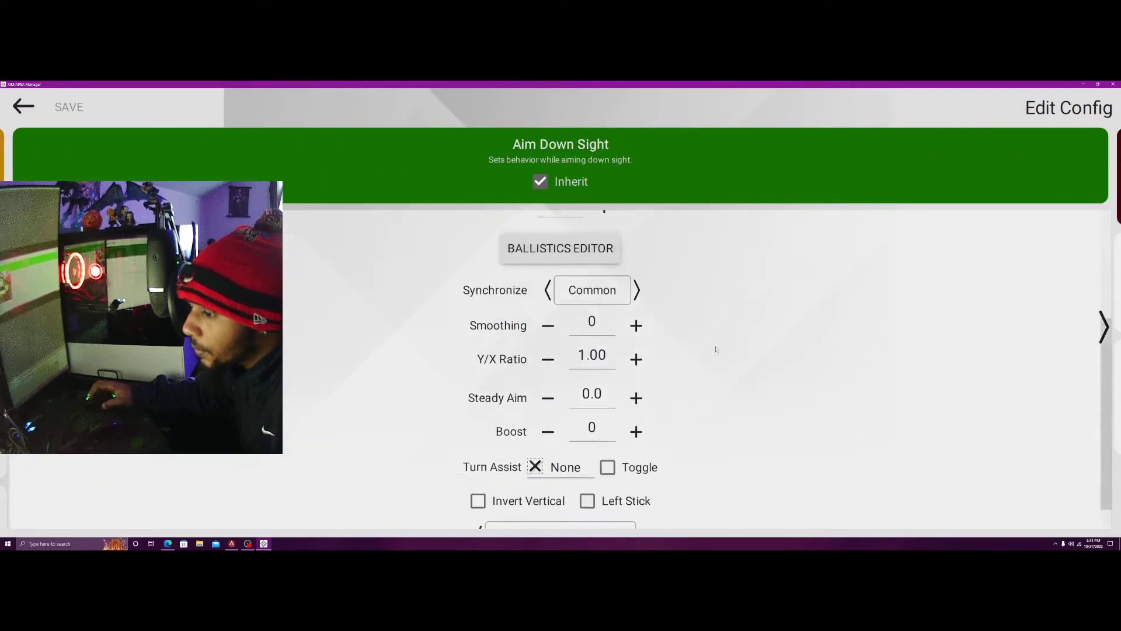
scroll(738, 438, up, 4)
drag(767, 396, 751, 280)
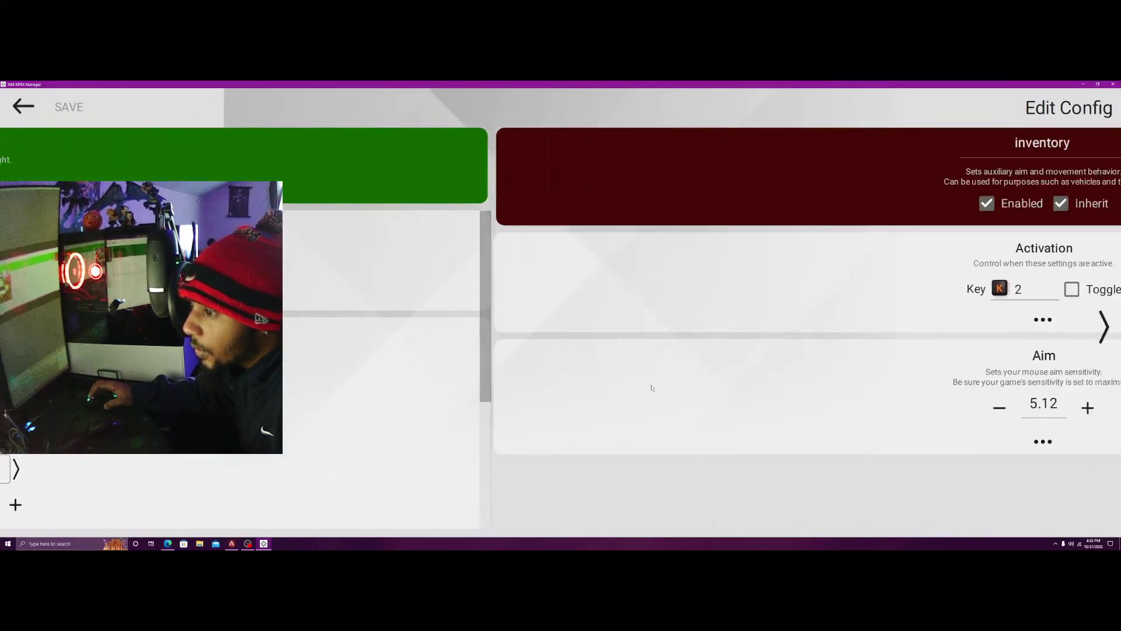
Expand the inventory page's advanced aim settings and compare them with those of the Aim Down Sight page
scroll(751, 279, down, 5)
scroll(751, 279, up, 3)
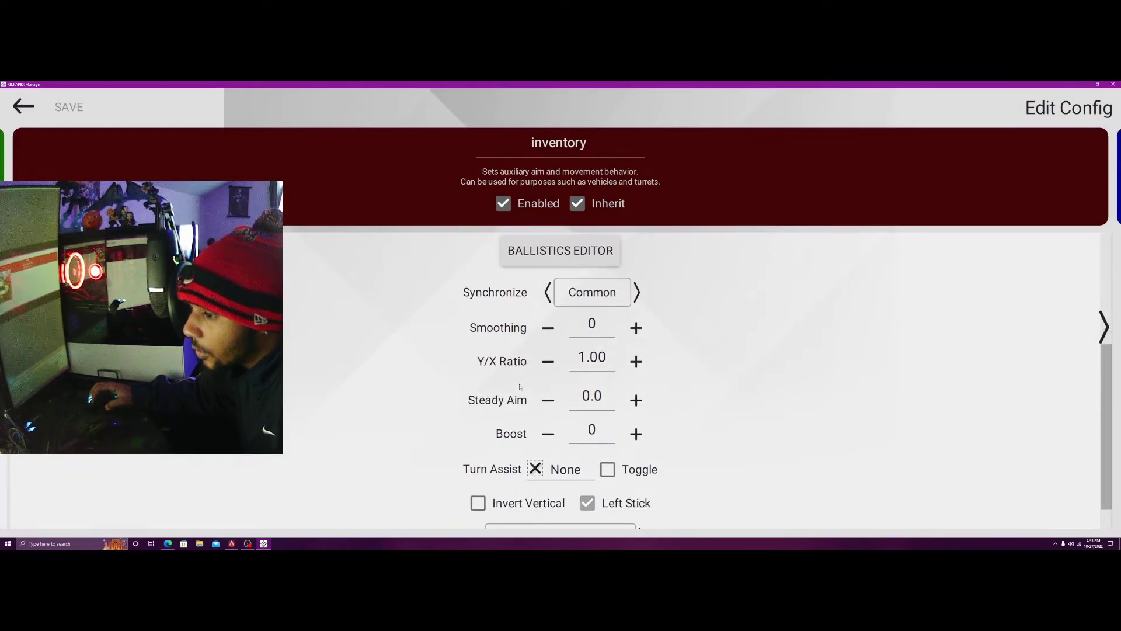
drag(667, 374, 805, 418)
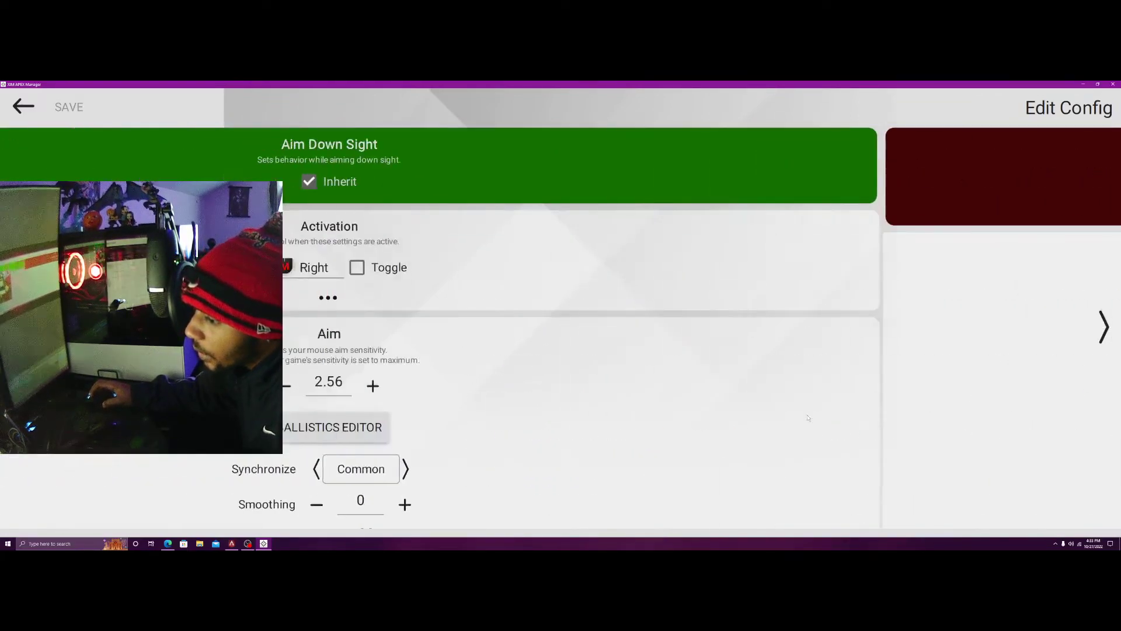
drag(795, 376, 724, 408)
drag(646, 473, 817, 443)
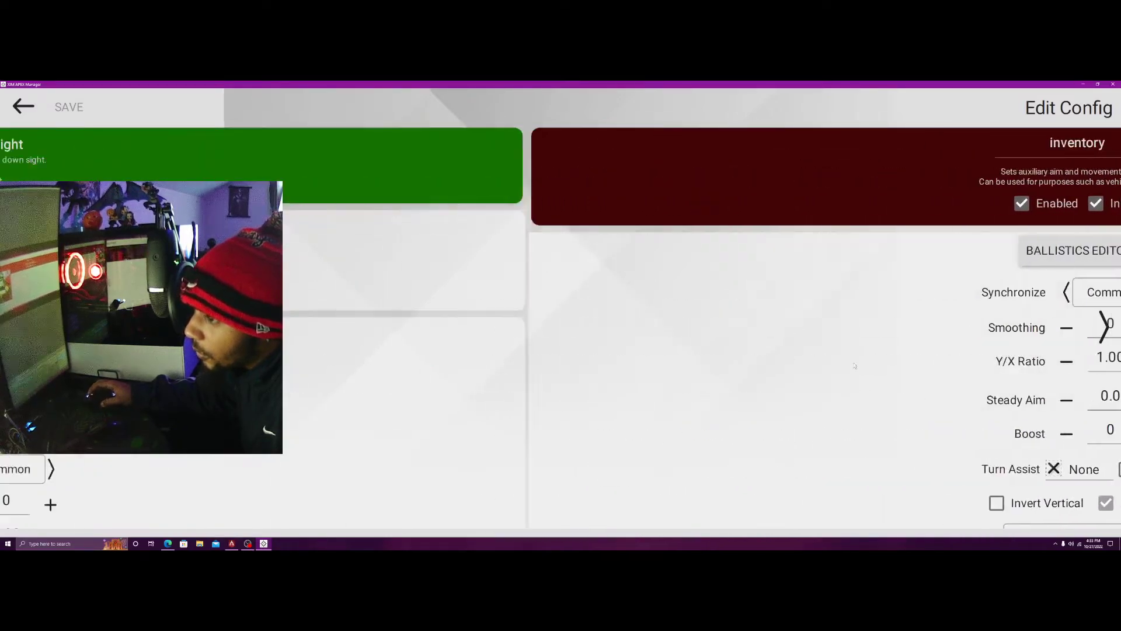
scroll(695, 325, down, 3)
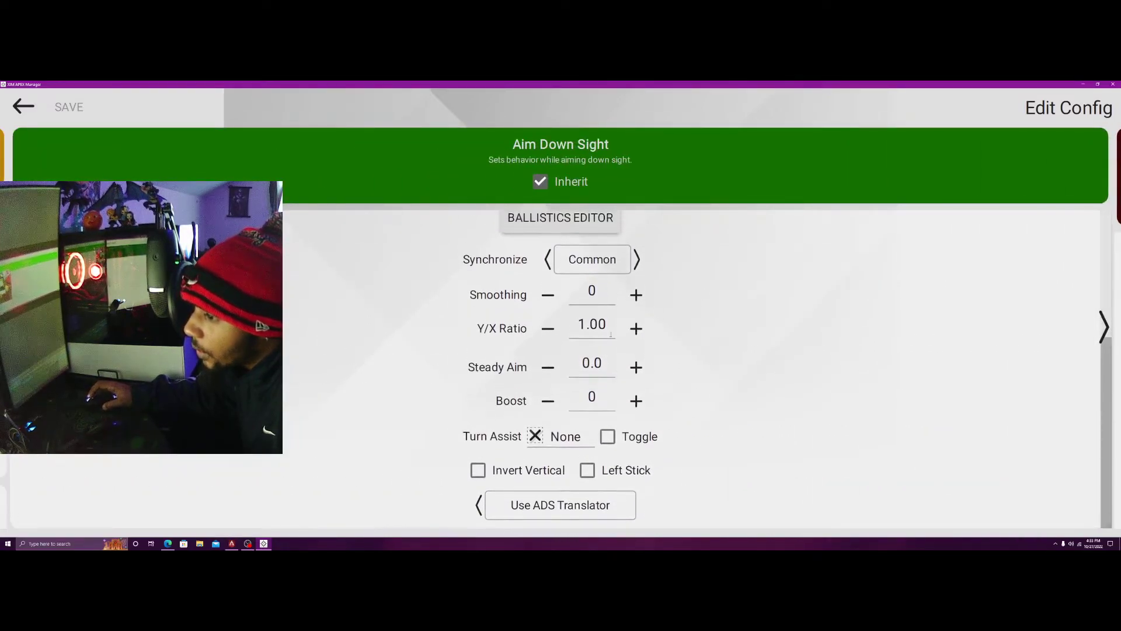
Expand the Hip page's advanced aim settings and look them over along with the movement and action mappings
drag(722, 371, 905, 353)
click(559, 295)
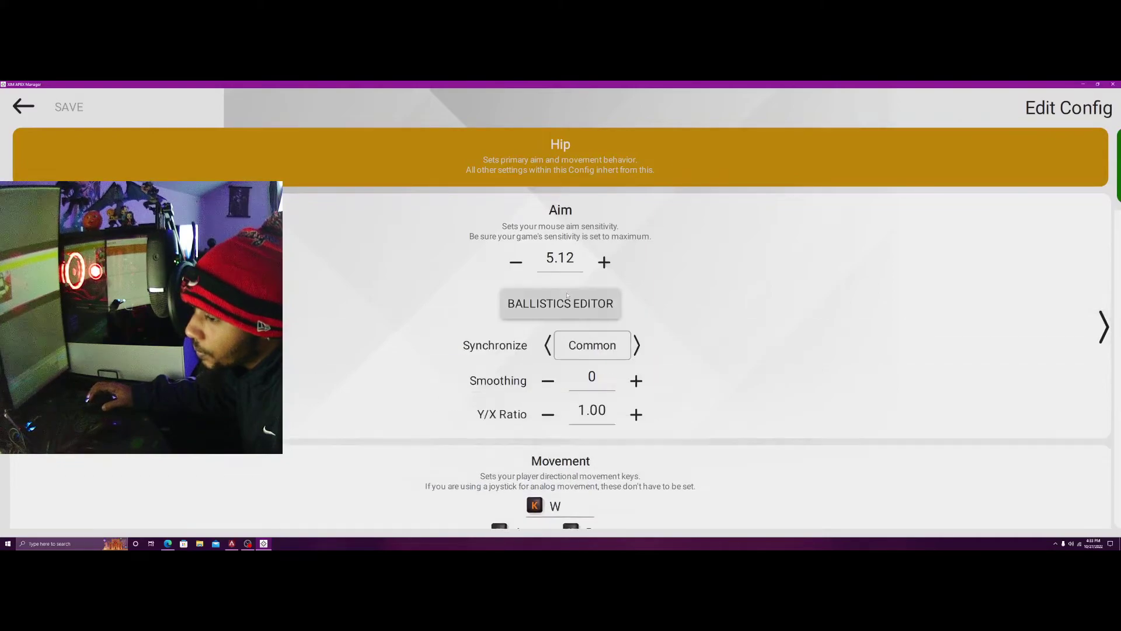
scroll(639, 277, down, 3)
scroll(639, 277, up, 3)
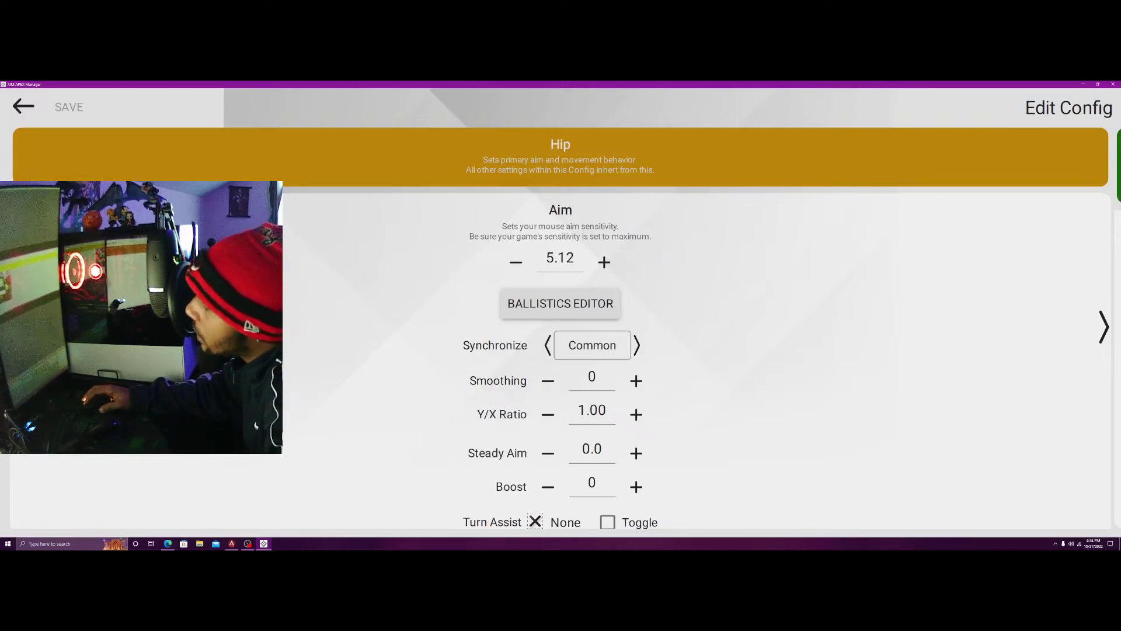
scroll(861, 442, down, 10)
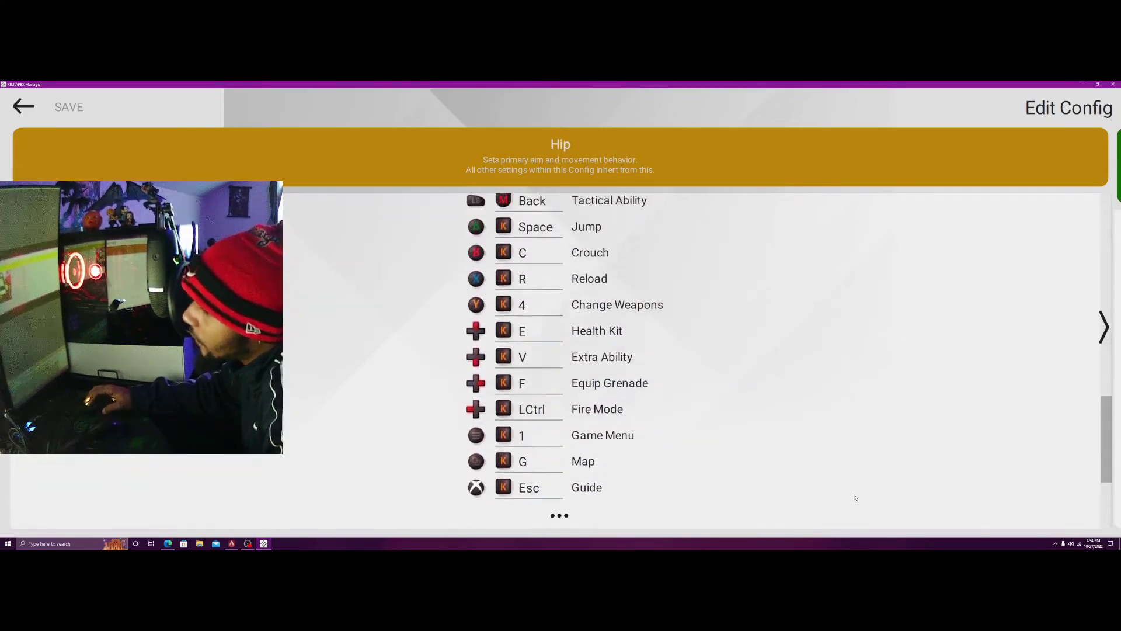
scroll(809, 466, up, 7)
scroll(756, 445, down, 1)
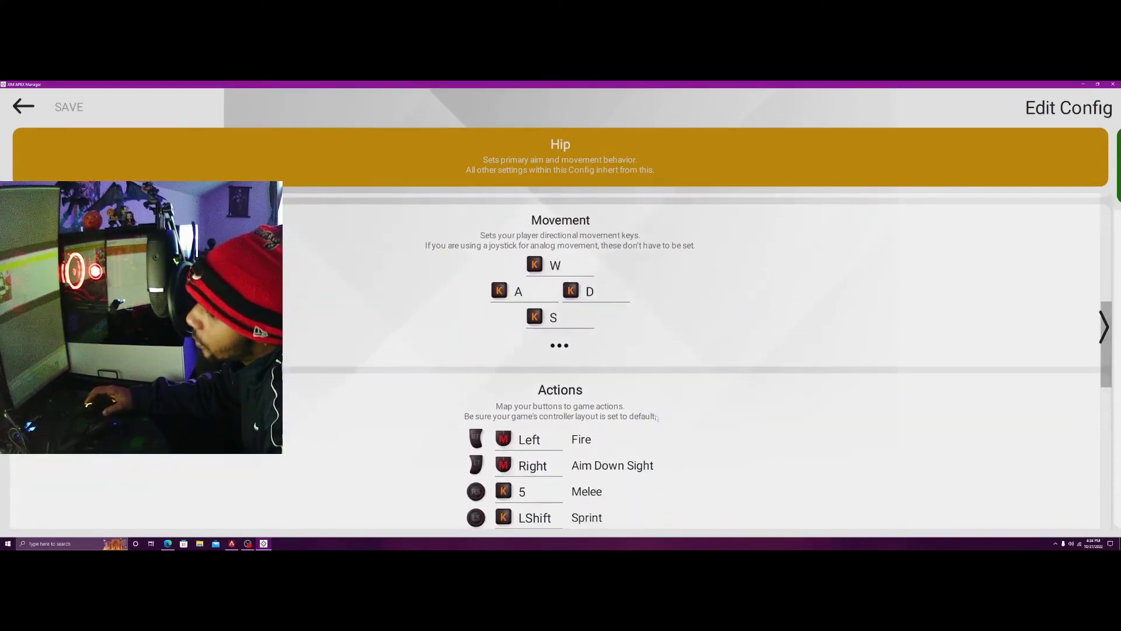
Expand the Hip's advanced Movement and Analog settings and check Simulate Analog Behavior and the deadzones
click(558, 336)
scroll(802, 306, down, 1)
scroll(802, 306, down, 6)
scroll(759, 456, up, 3)
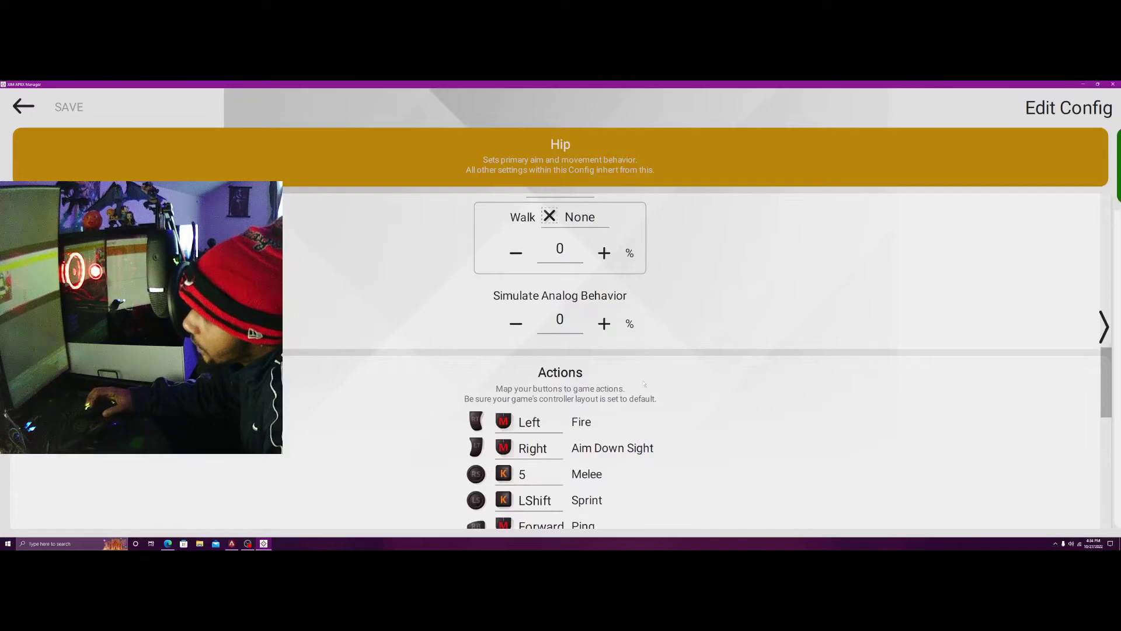
scroll(805, 333, down, 6)
scroll(817, 327, up, 1)
click(560, 516)
scroll(772, 363, down, 4)
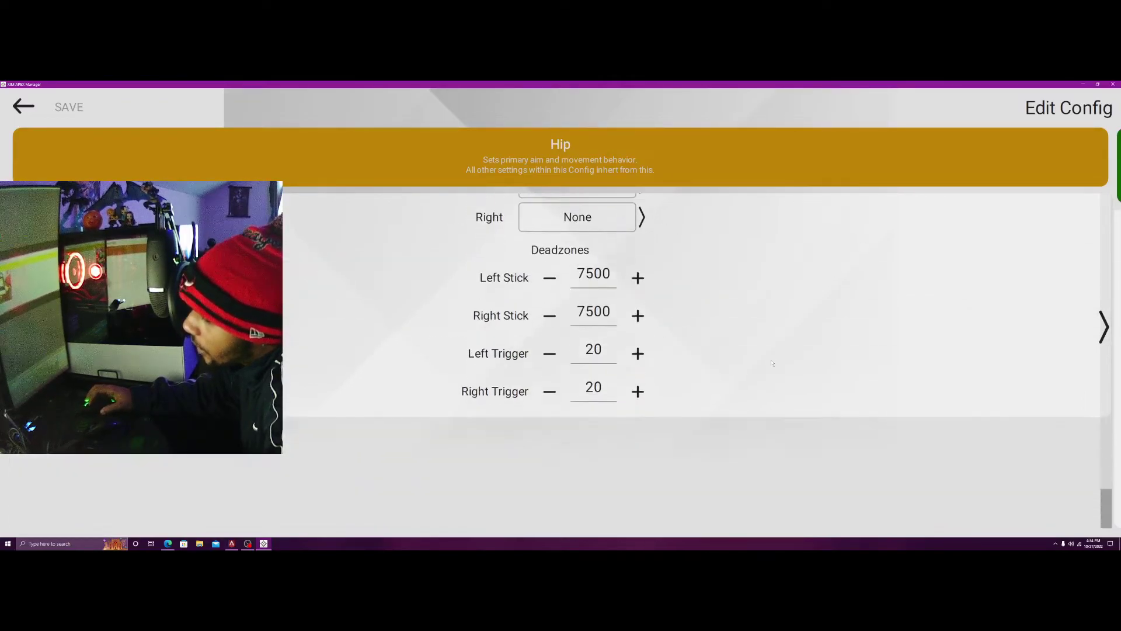
scroll(761, 313, up, 15)
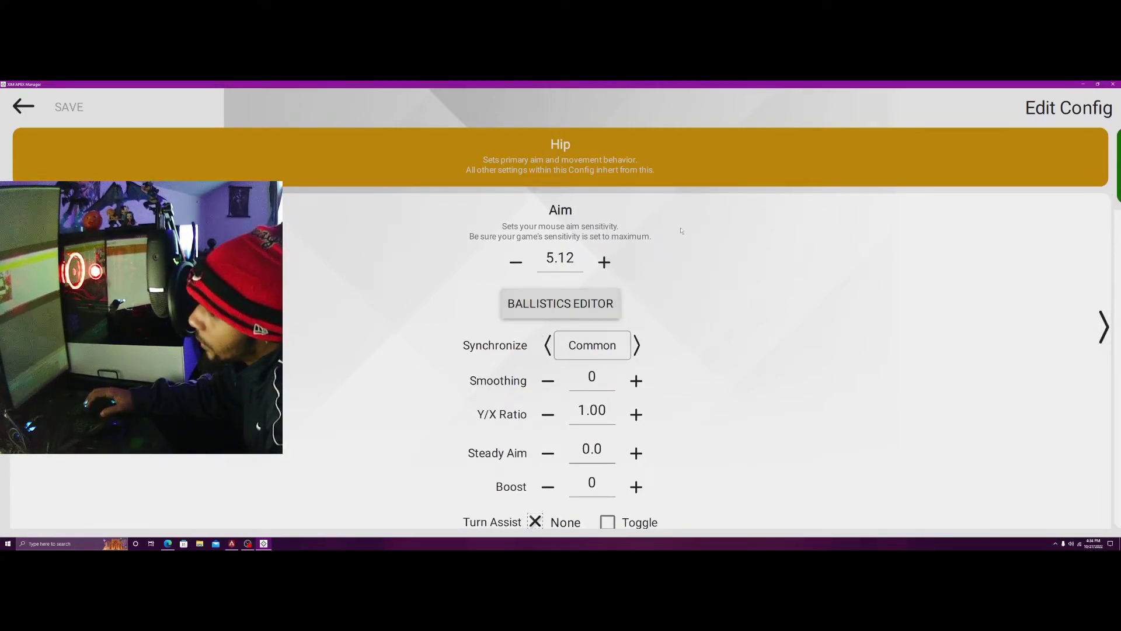
Look once more through the Hip, Aim Down Sight and inventory pages to compare their activation and aim settings
drag(680, 231, 563, 303)
scroll(725, 455, up, 3)
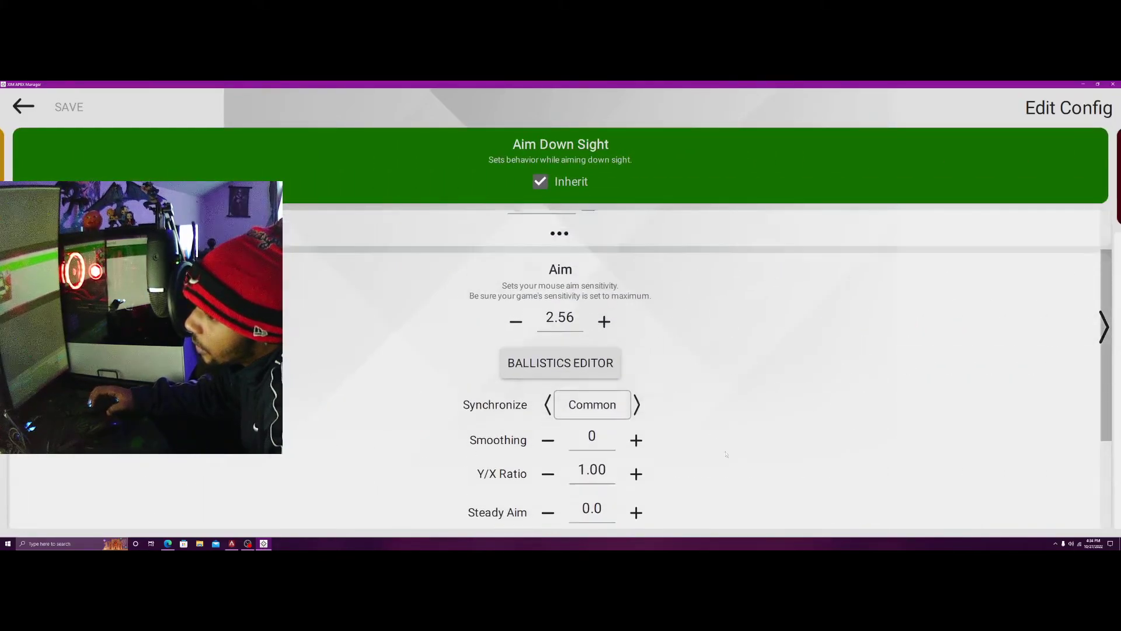
scroll(726, 453, up, 2)
key(Left)
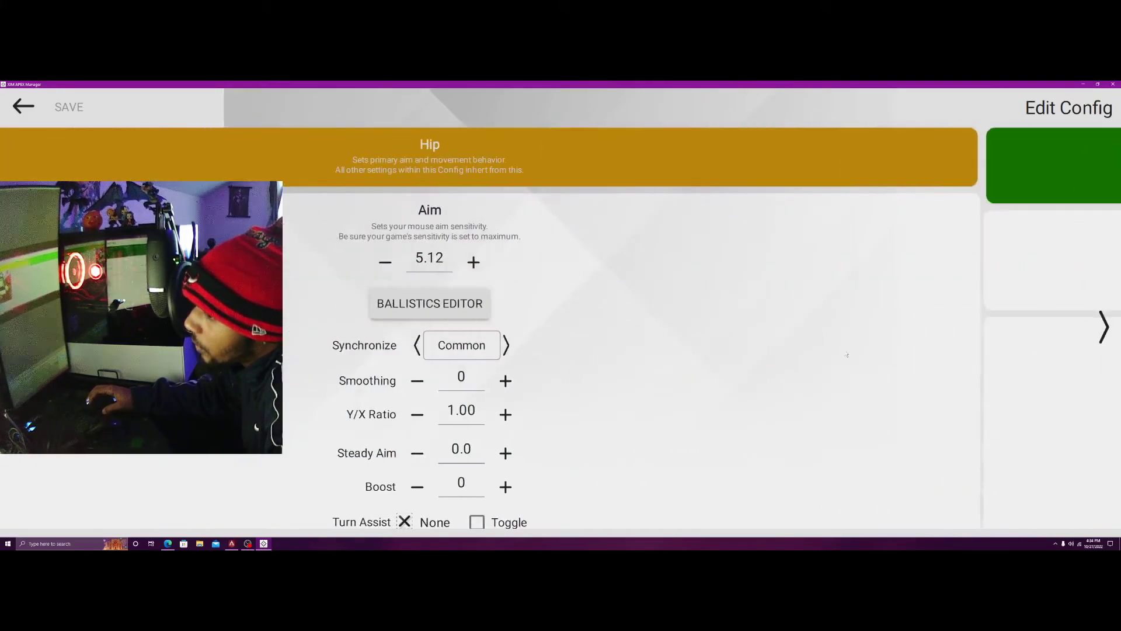
key(Right)
key(Right)
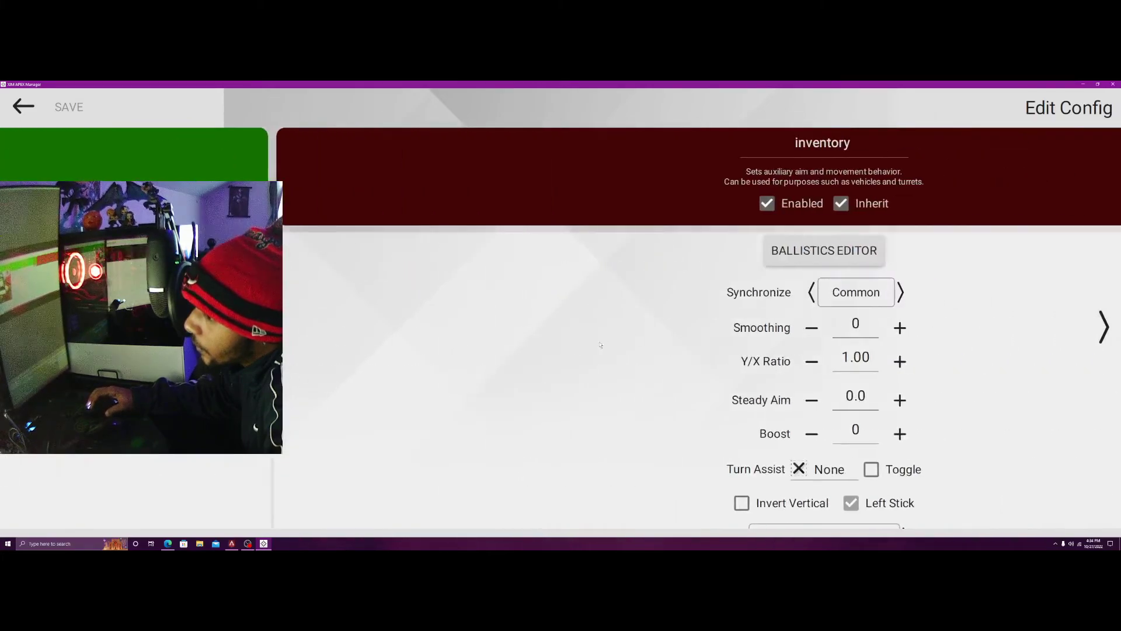
scroll(719, 405, up, 3)
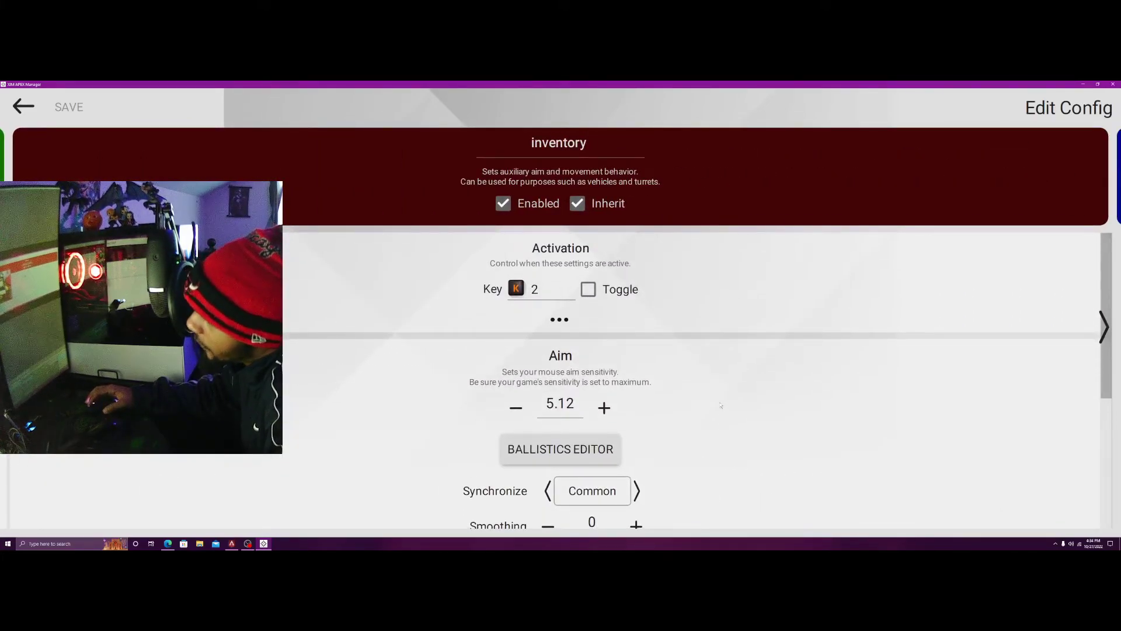
key(Left)
key(Left)
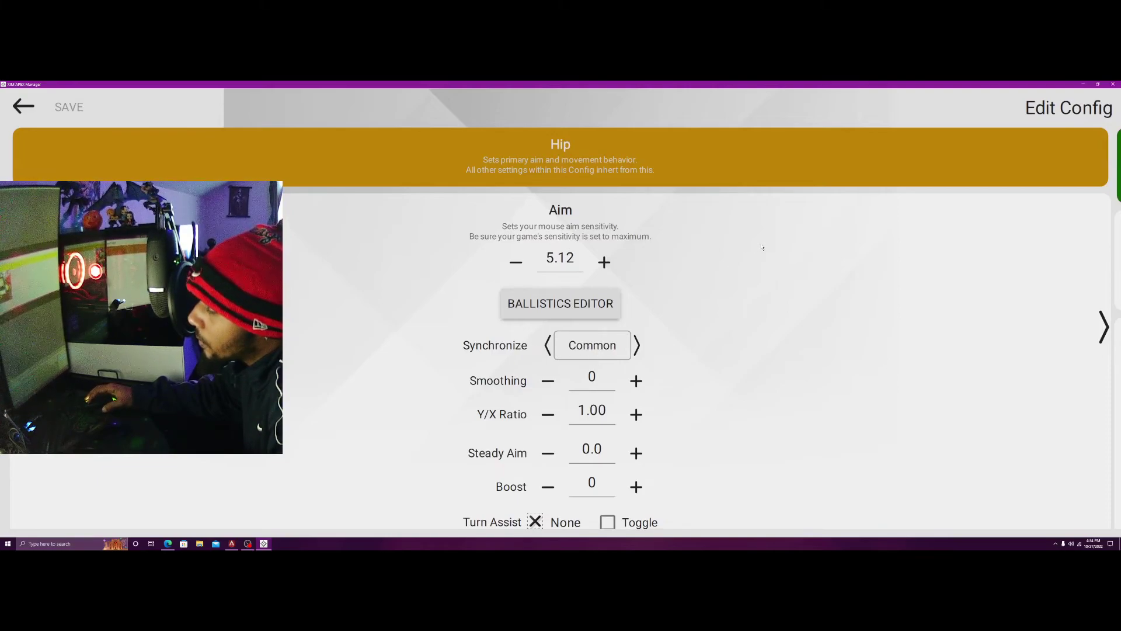
drag(804, 257, 551, 273)
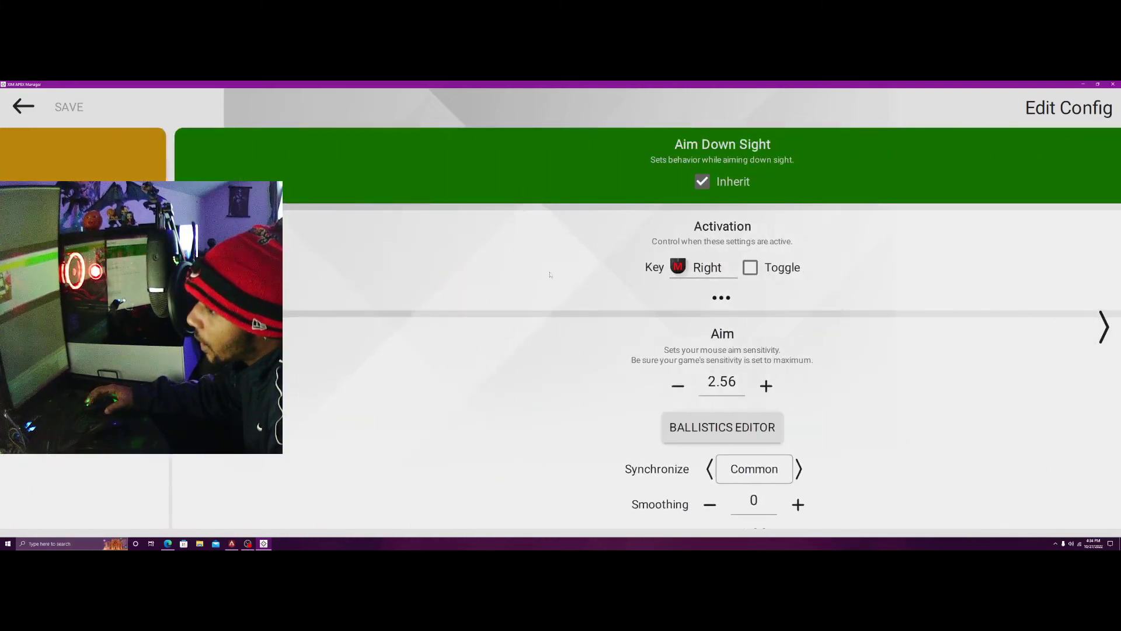
drag(781, 345, 558, 365)
drag(625, 372, 715, 371)
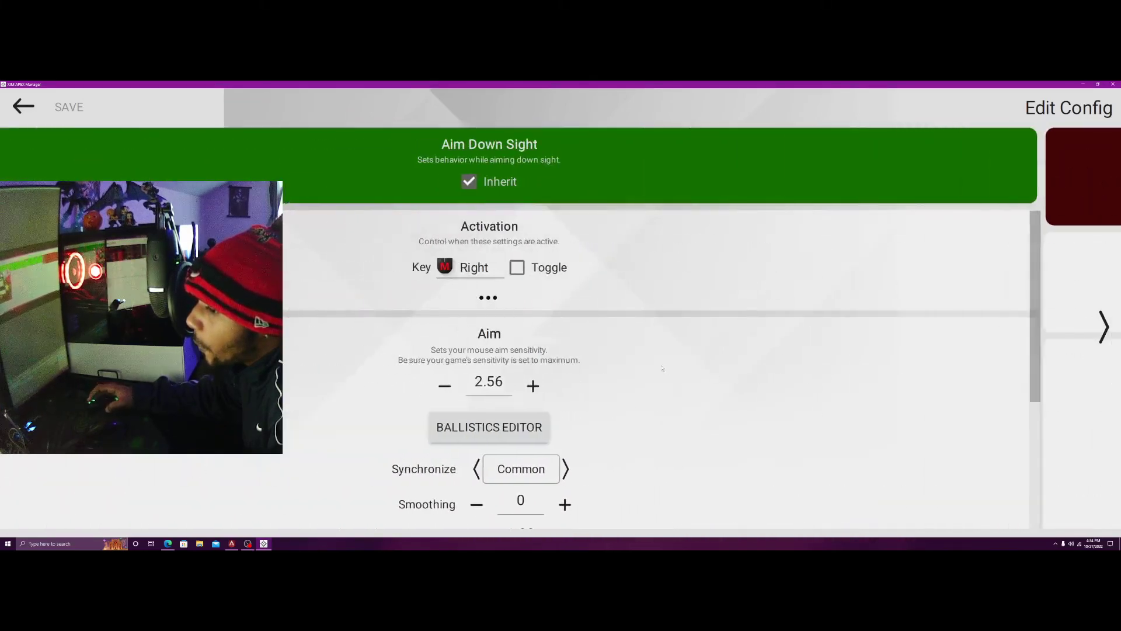
drag(463, 331, 722, 338)
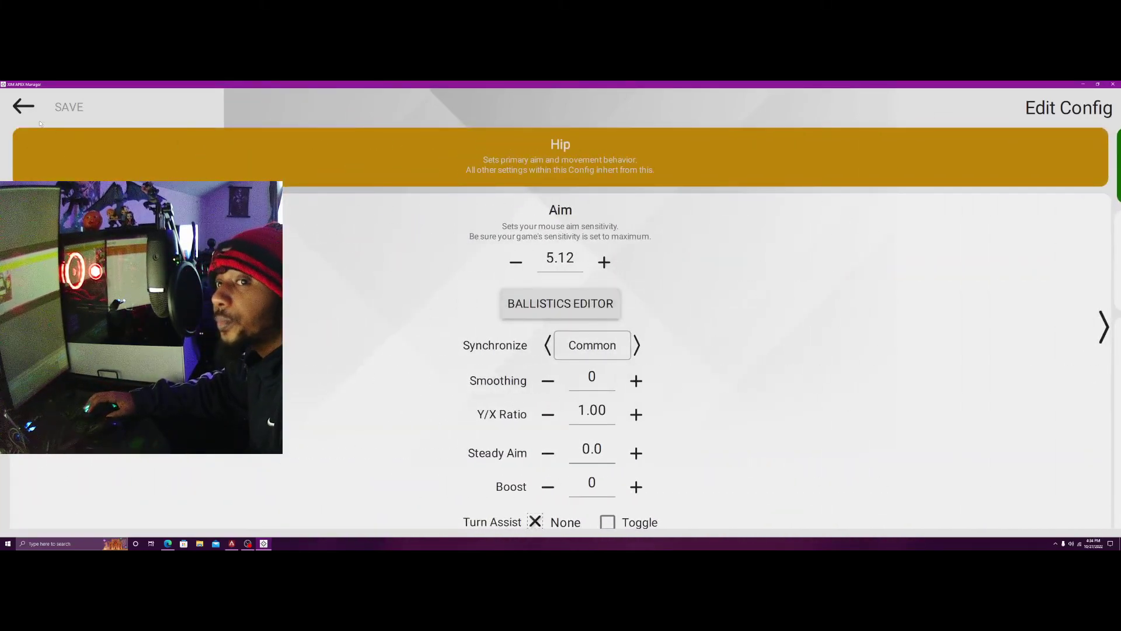